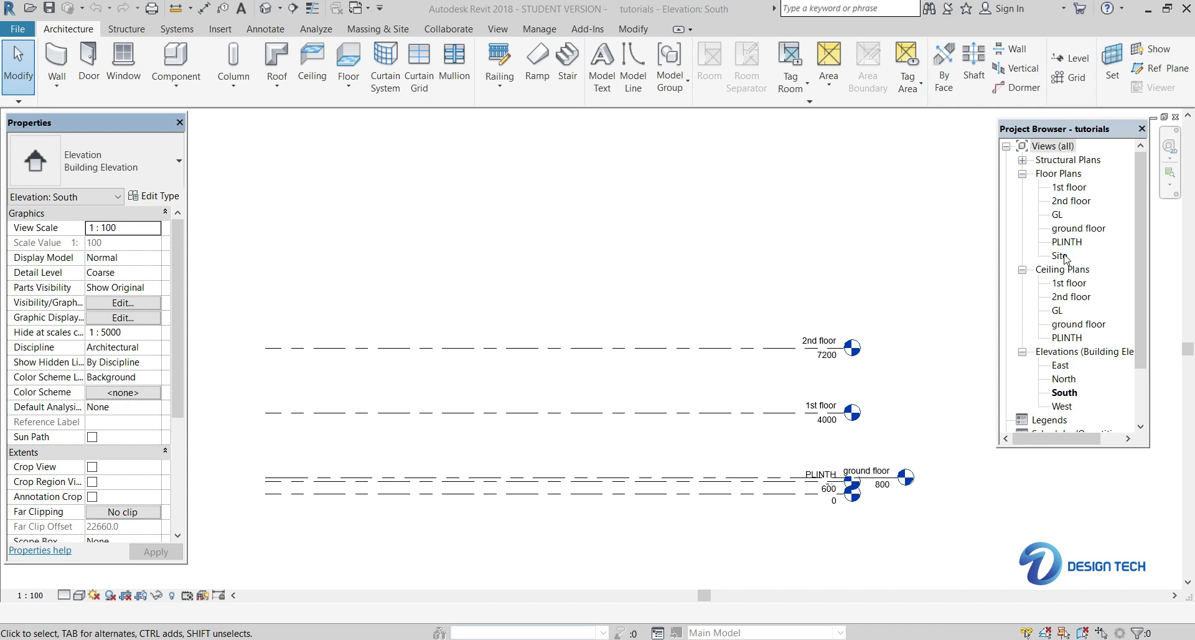
- Open the Site floor plan view and frame the area between the elevation markers
{"action": "double_click", "coordinate": [1060, 256]}
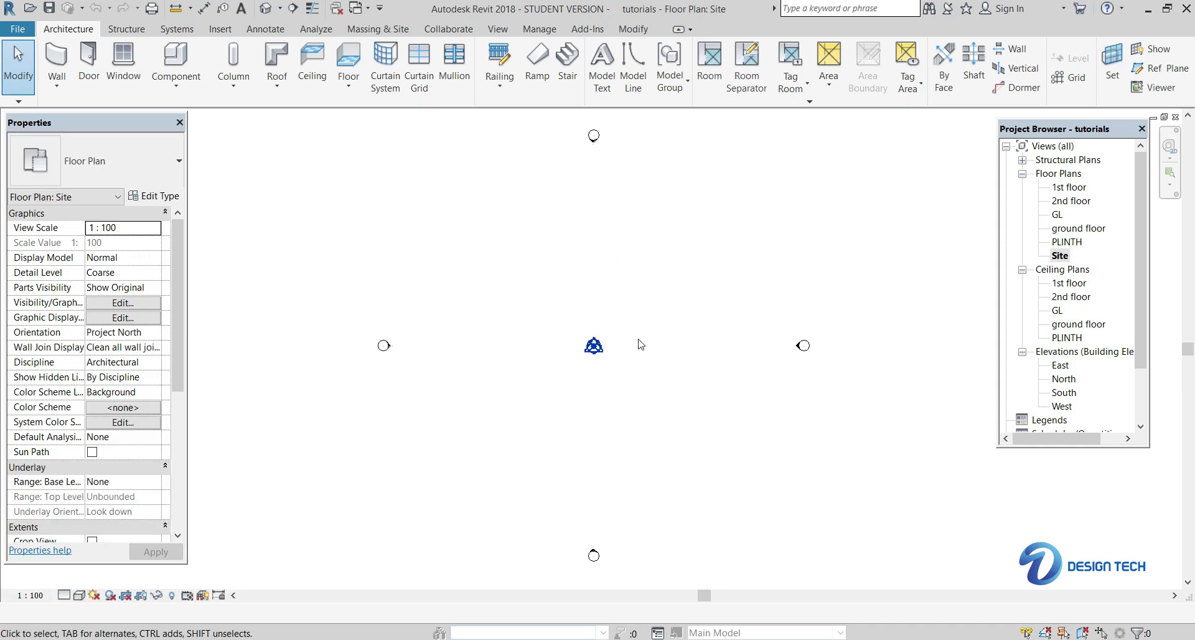
{"action": "scroll", "coordinate": [642, 344], "scroll_direction": "up", "scroll_amount": 2}
{"action": "scroll", "coordinate": [610, 356], "scroll_direction": "down", "scroll_amount": 1}
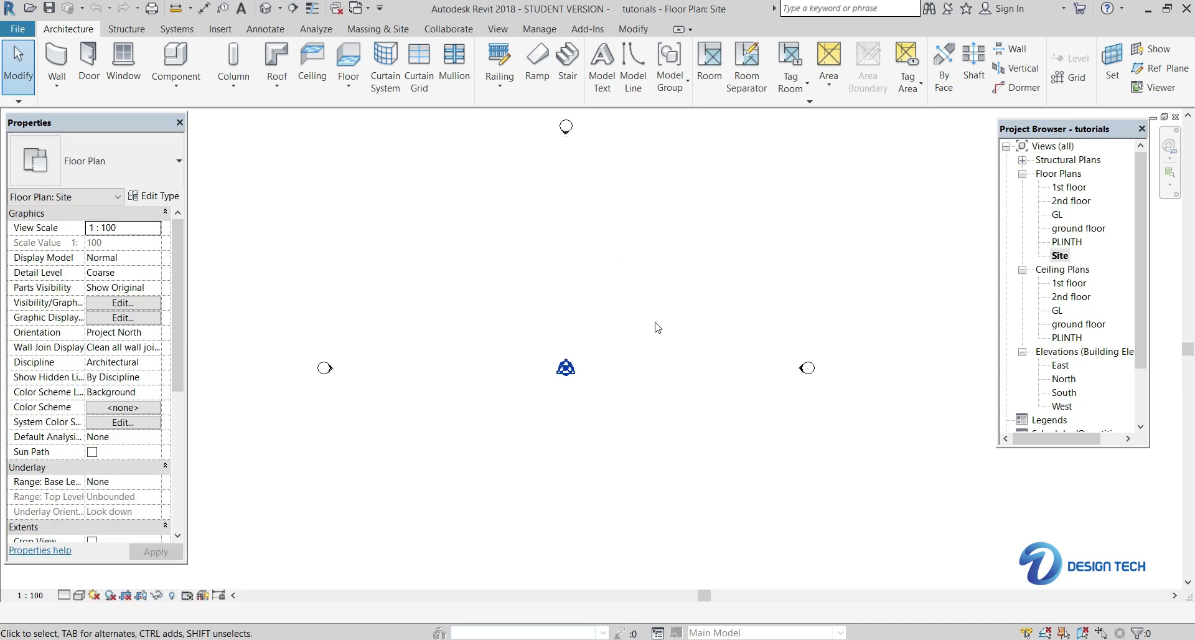
{"action": "middle_click_drag", "start_coordinate": [657, 327], "coordinate": [619, 339]}
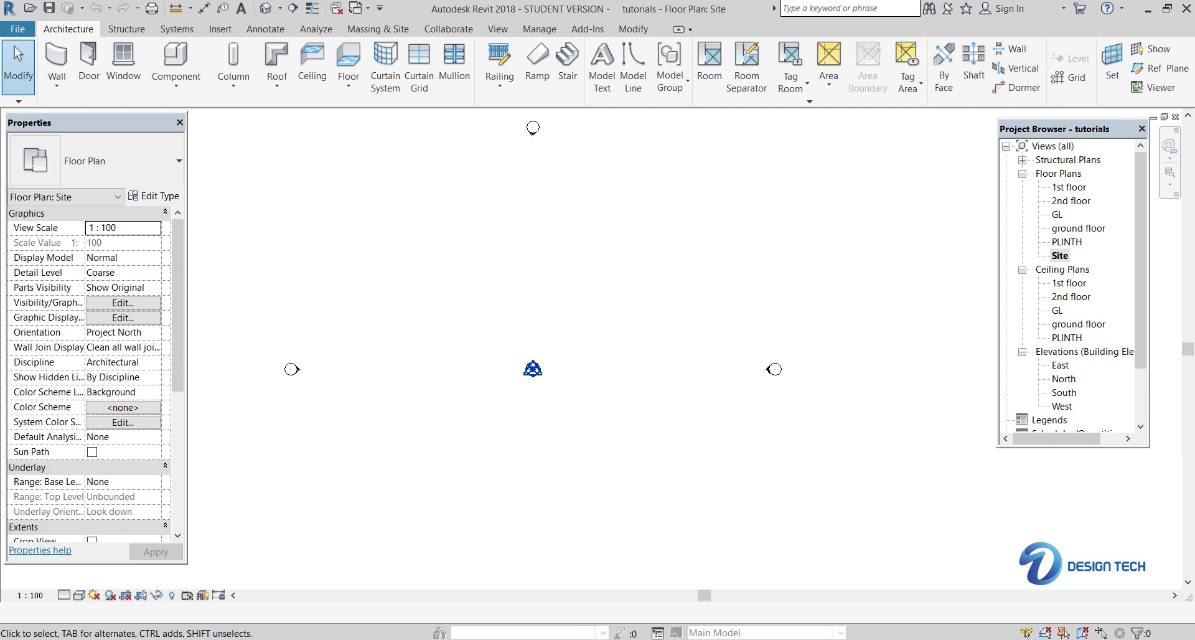
- Switch to AutoCAD and examine the house layout and overall dimensions in town planning plan 1.dwg
{"action": "left_click", "coordinate": [595, 639]}
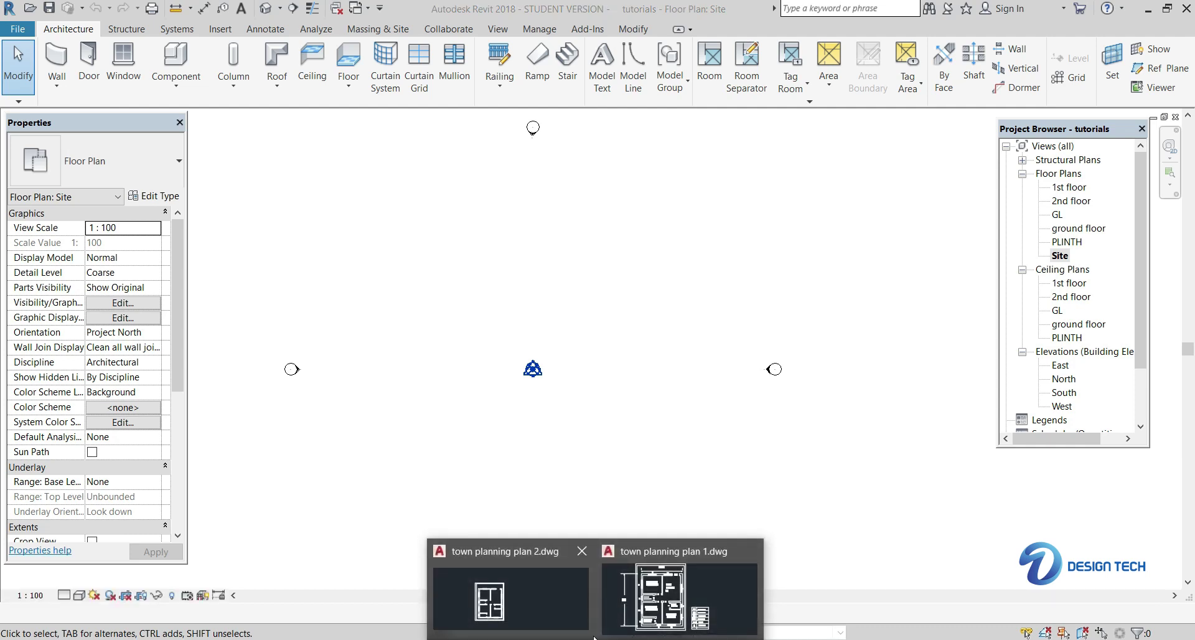
{"action": "left_click", "coordinate": [679, 598]}
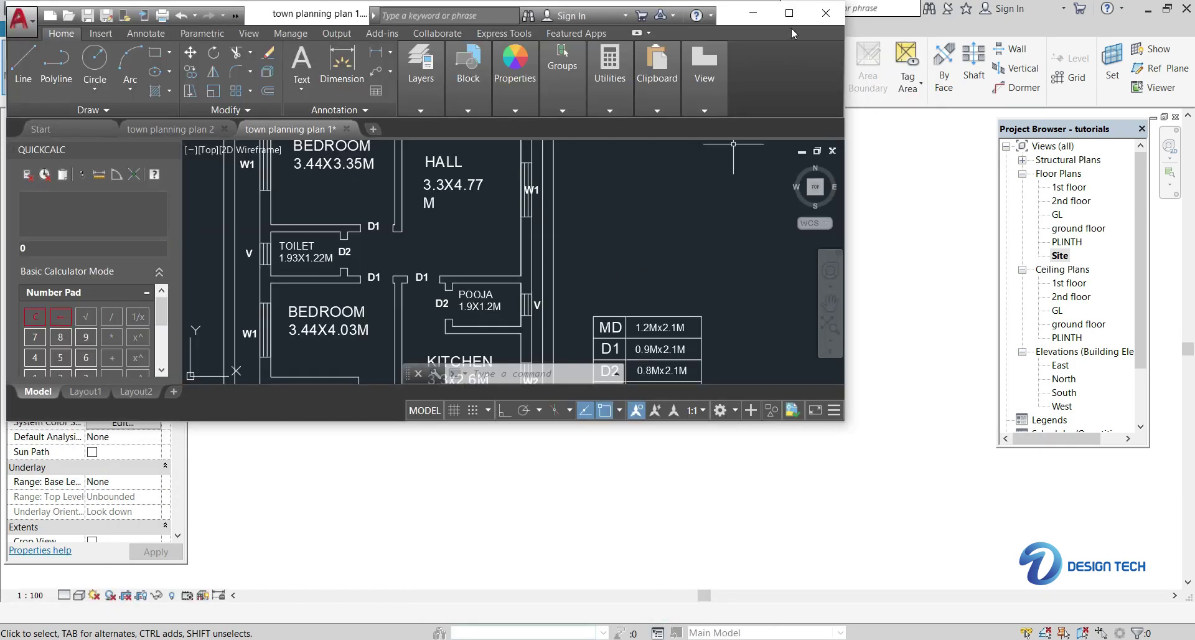
{"action": "left_click", "coordinate": [789, 13]}
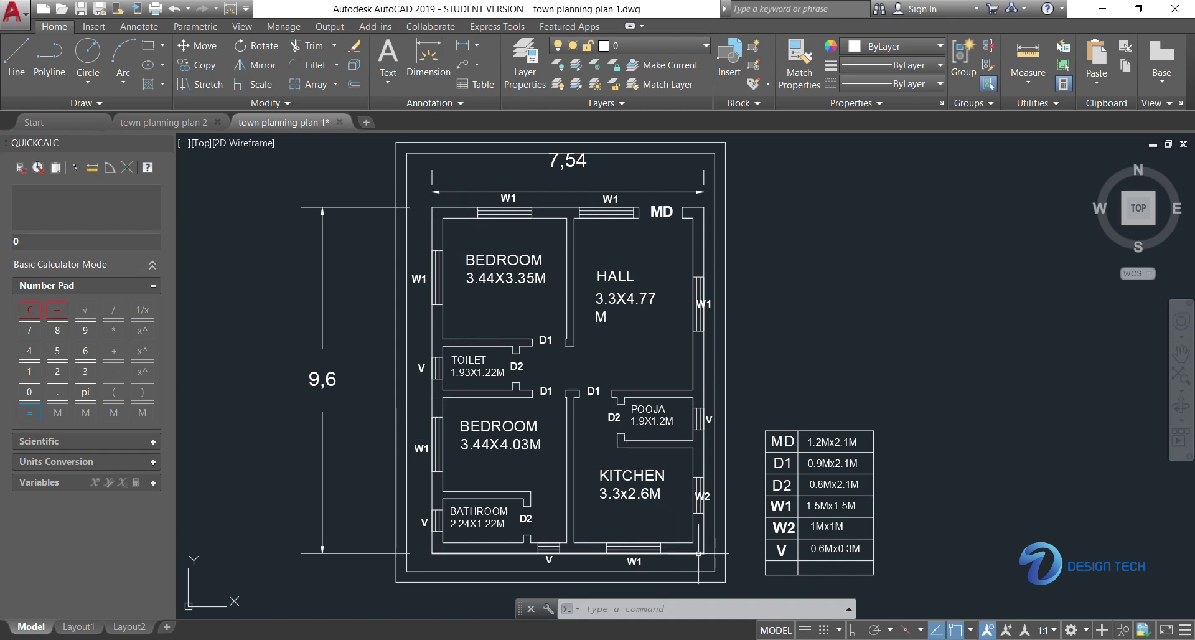
{"action": "scroll", "coordinate": [646, 291], "scroll_direction": "down", "scroll_amount": 5}
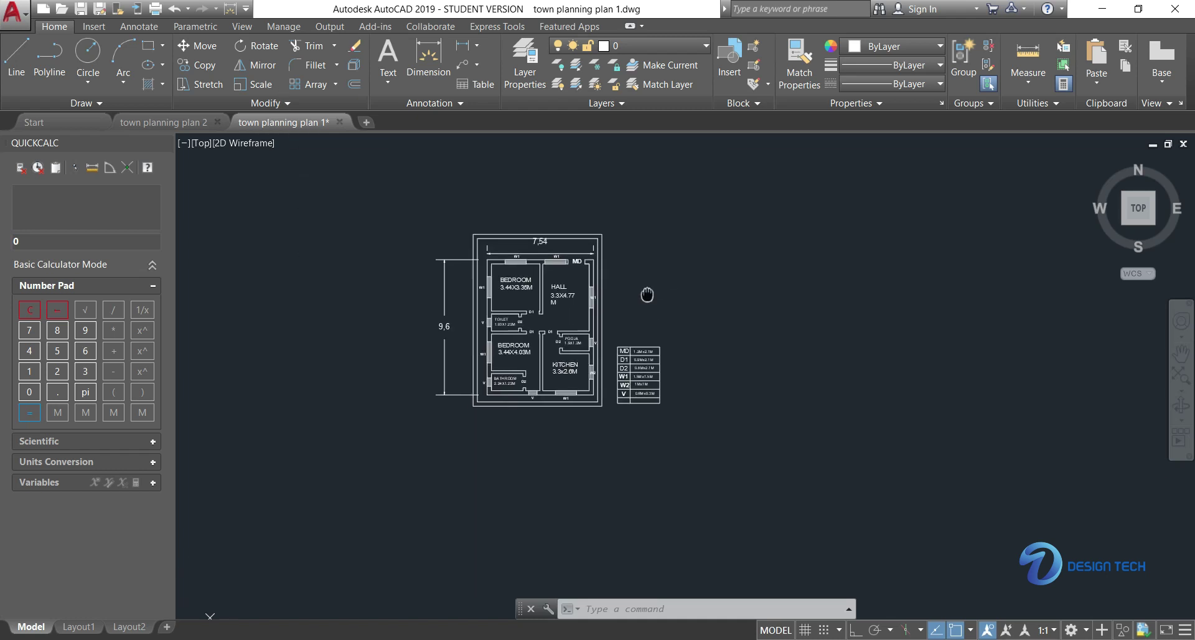
{"action": "scroll", "coordinate": [662, 294], "scroll_direction": "up", "scroll_amount": 3}
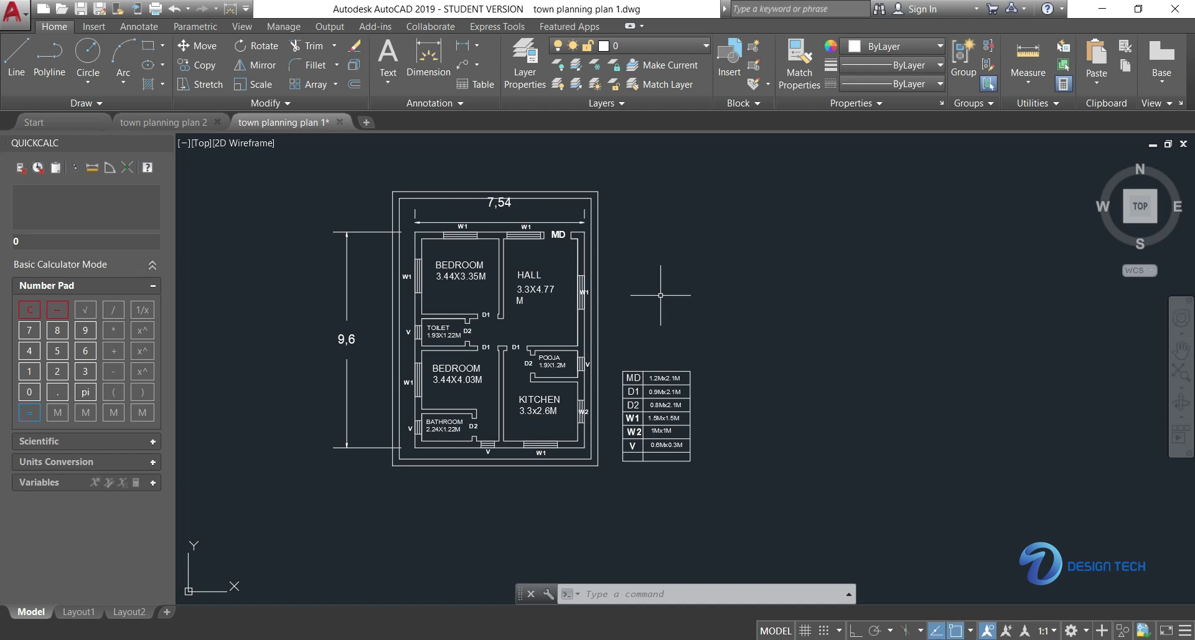
{"action": "scroll", "coordinate": [535, 271], "scroll_direction": "up", "scroll_amount": 2}
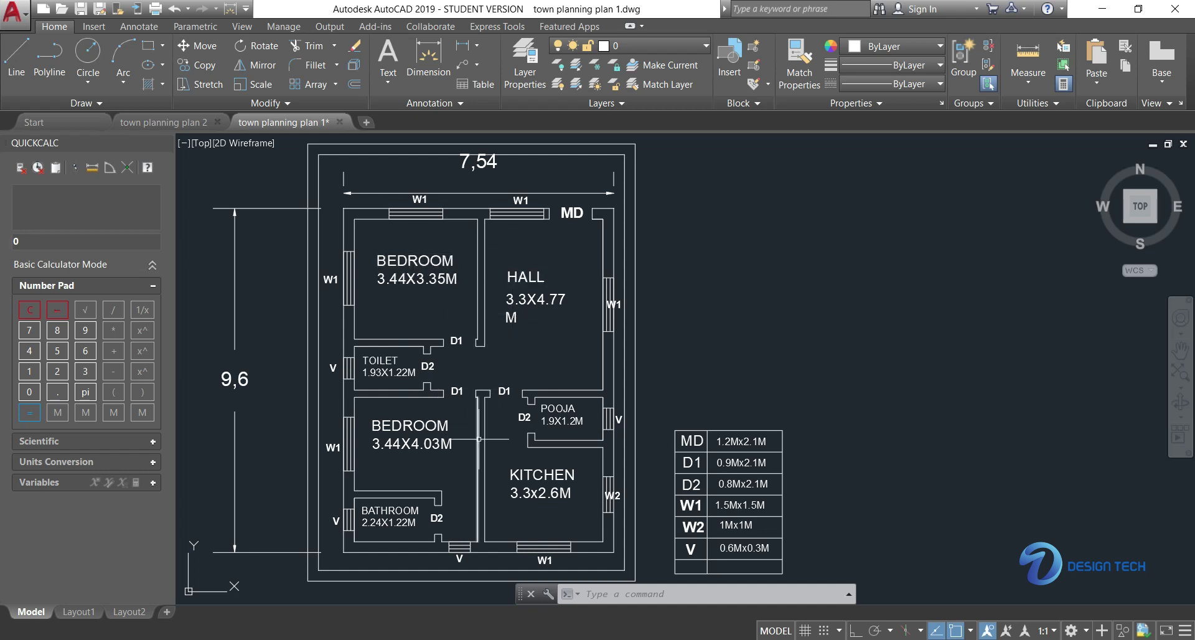
- Switch back to Revit, start a floor, and set the structure layer thickness of the Generic 150mm floor type to 600 mm
{"action": "mouse_move", "coordinate": [530, 635]}
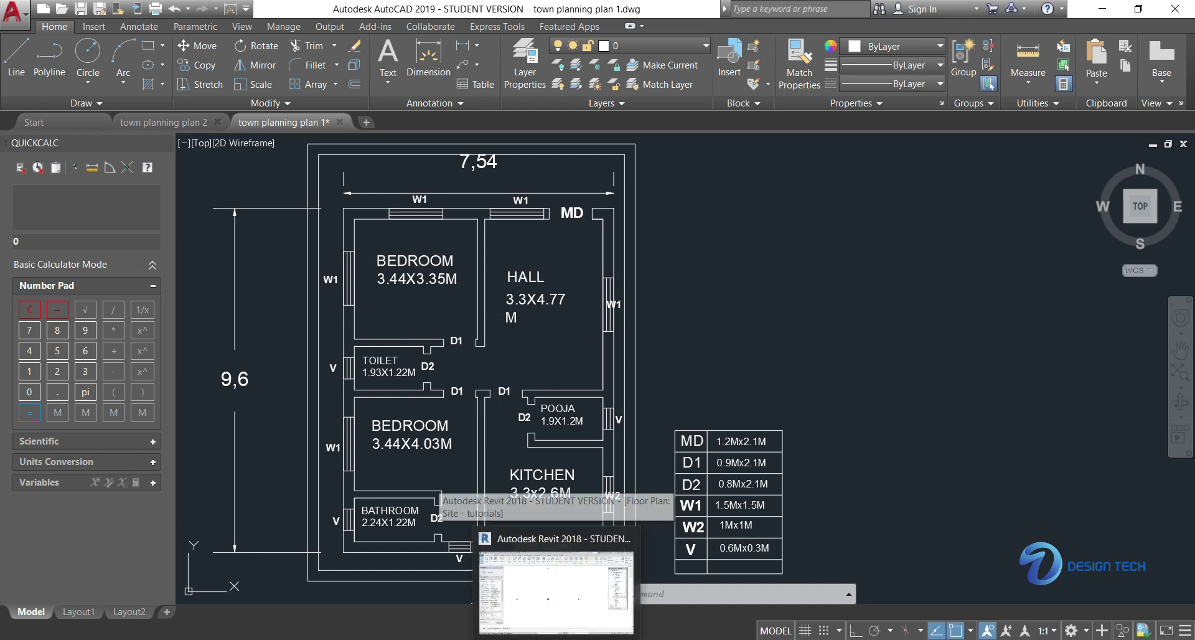
{"action": "left_click", "coordinate": [530, 598]}
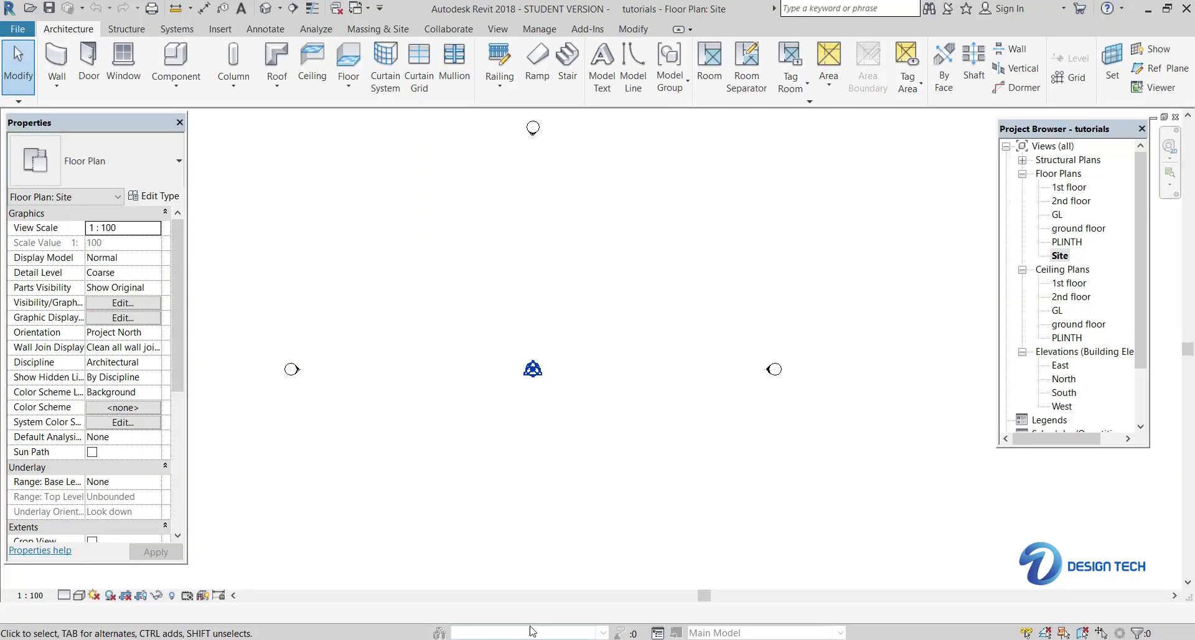
{"action": "left_click", "coordinate": [355, 63]}
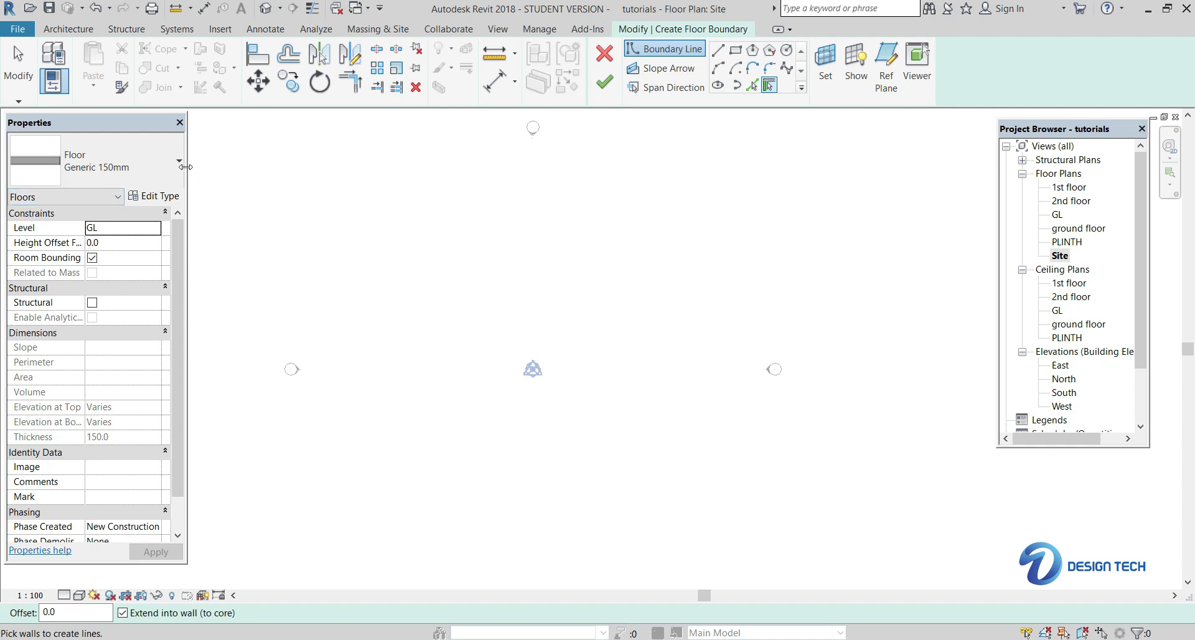
{"action": "left_click", "coordinate": [168, 199]}
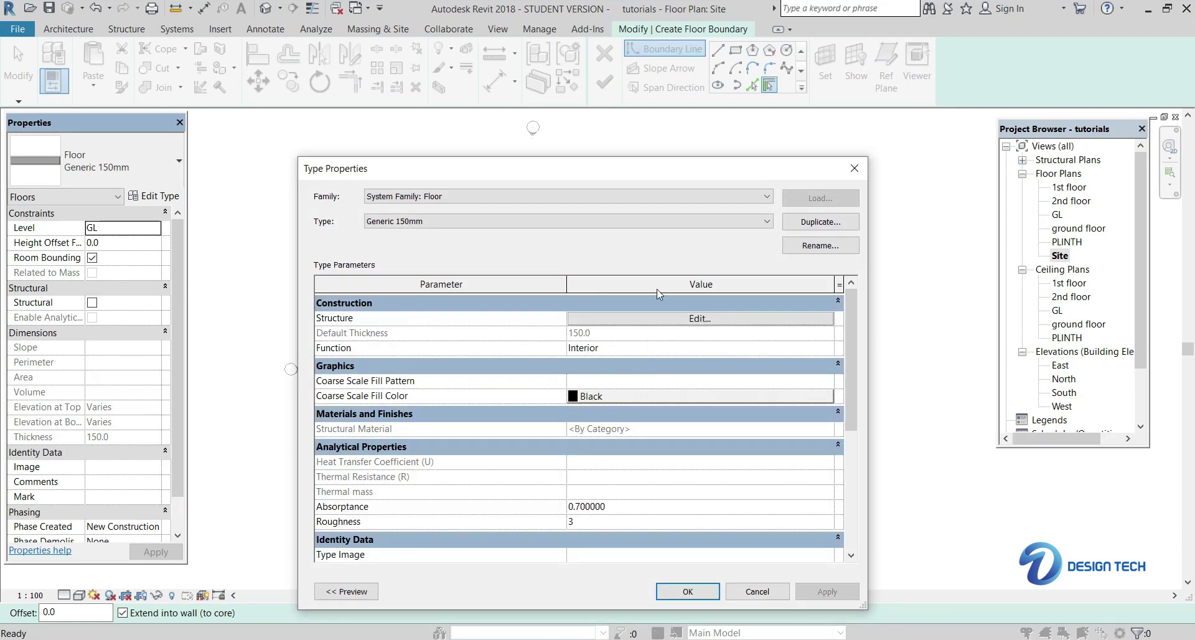
{"action": "left_click", "coordinate": [747, 320]}
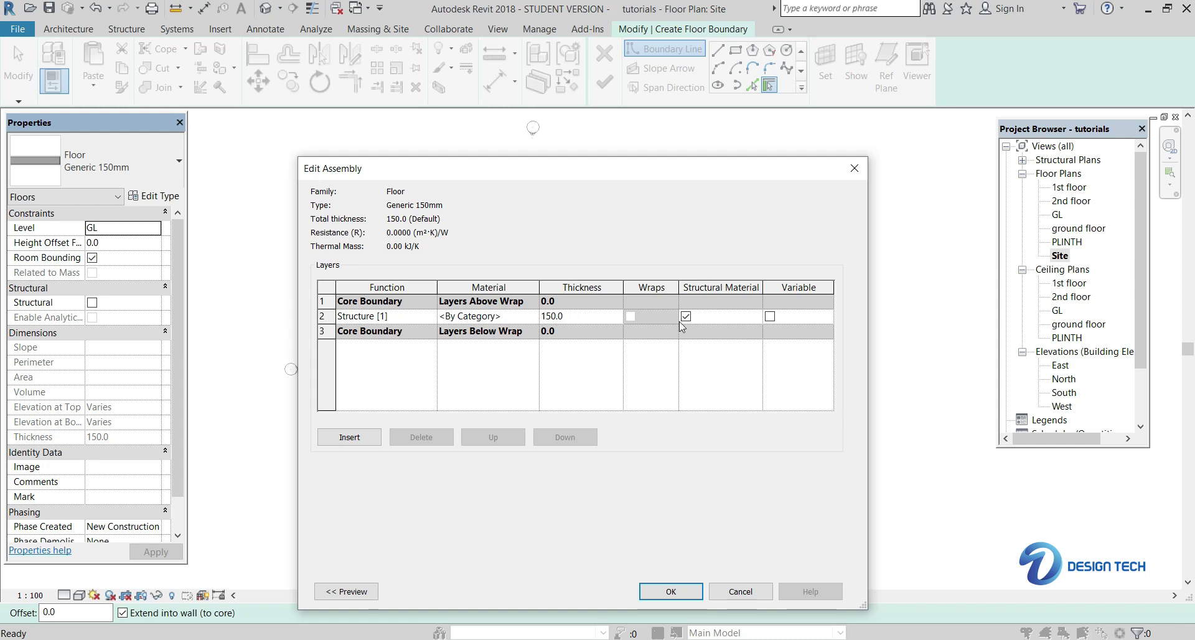
{"action": "left_click", "coordinate": [606, 318]}
{"action": "type", "text": "600"}
{"action": "key", "text": "Tab"}
{"action": "left_click", "coordinate": [671, 591]}
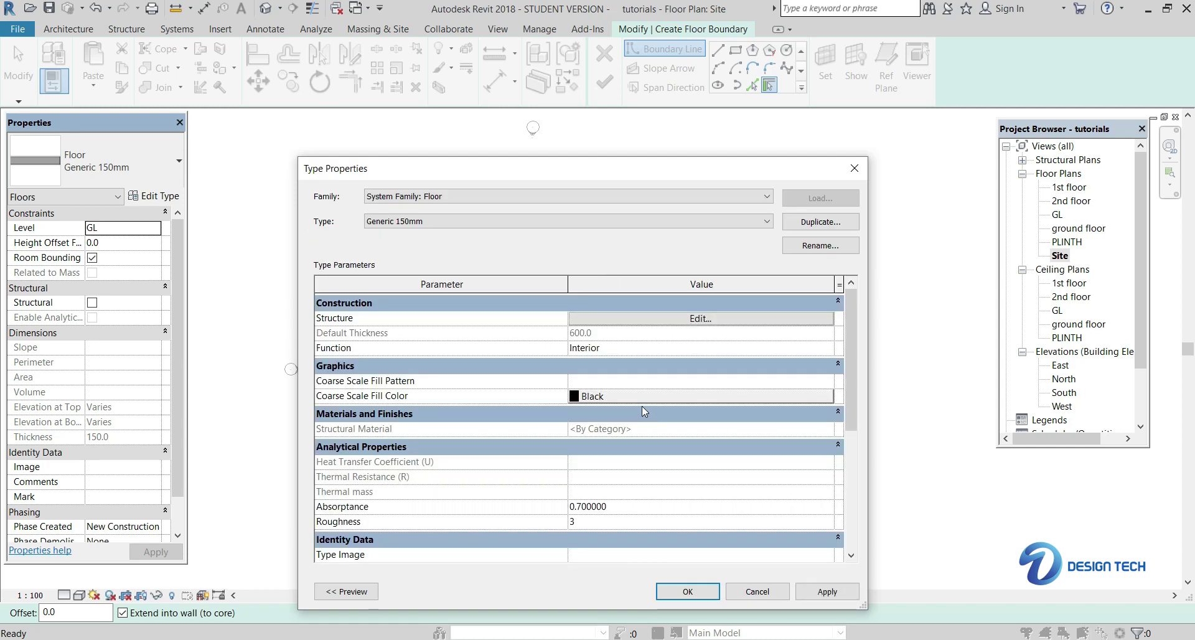
{"action": "left_click", "coordinate": [825, 590]}
{"action": "left_click", "coordinate": [710, 595]}
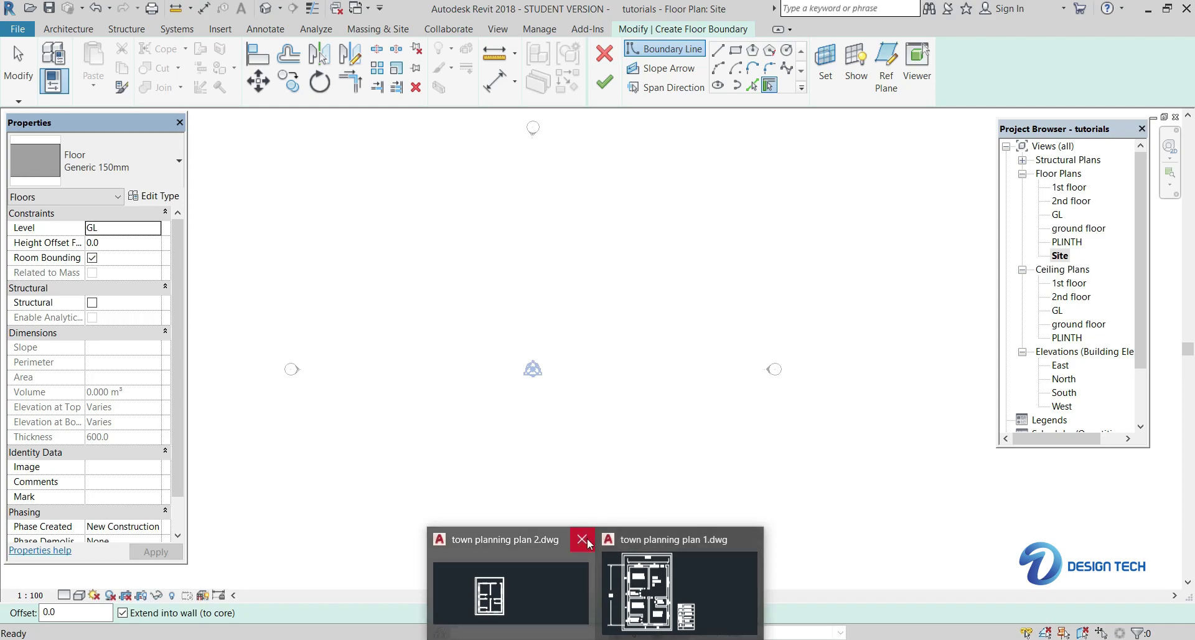
- Recheck the house plan in AutoCAD, then in Revit's Site plan create a rectangular floor about 7800 by 9900 mm on level GL
{"action": "left_click", "coordinate": [597, 587]}
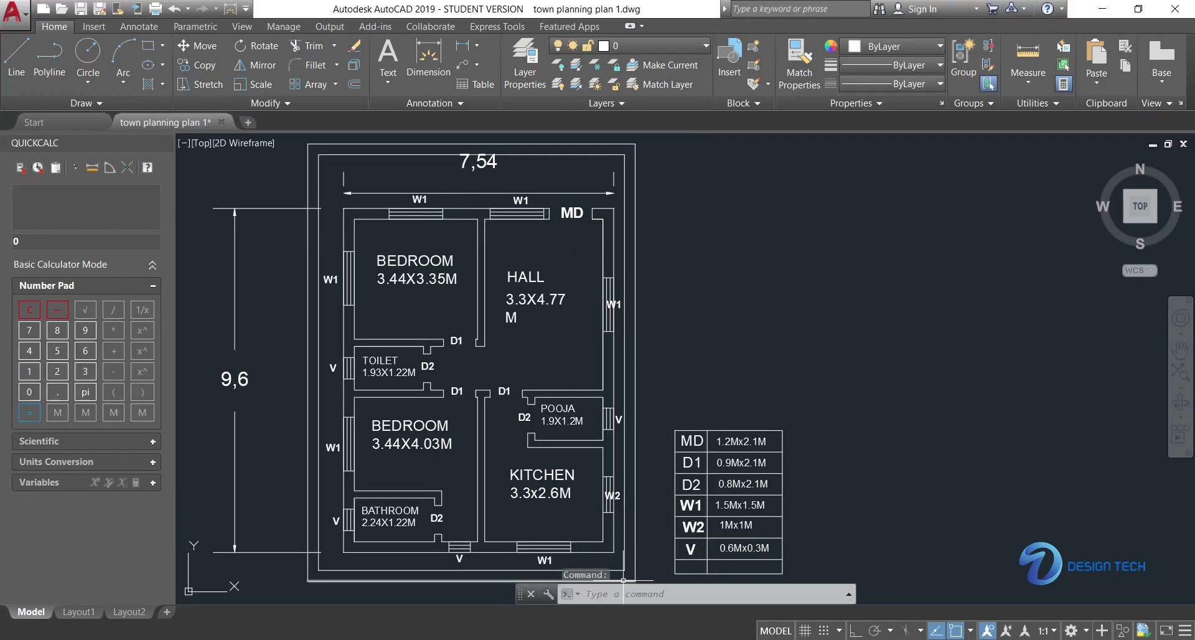
{"action": "left_click", "coordinate": [560, 579]}
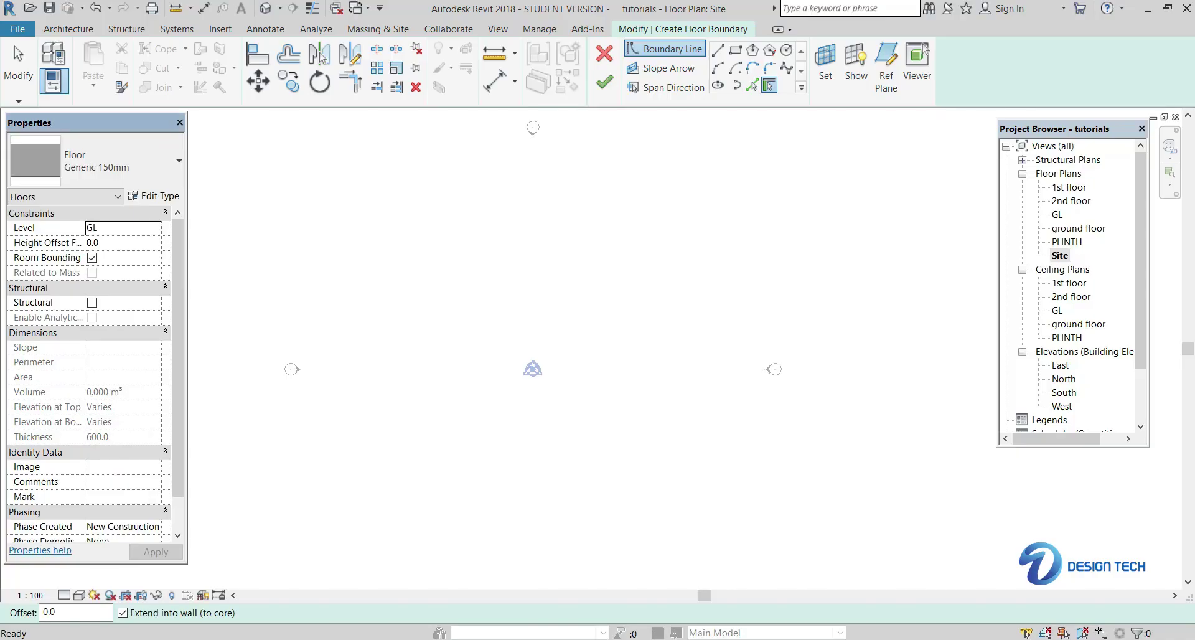
{"action": "left_click", "coordinate": [720, 51]}
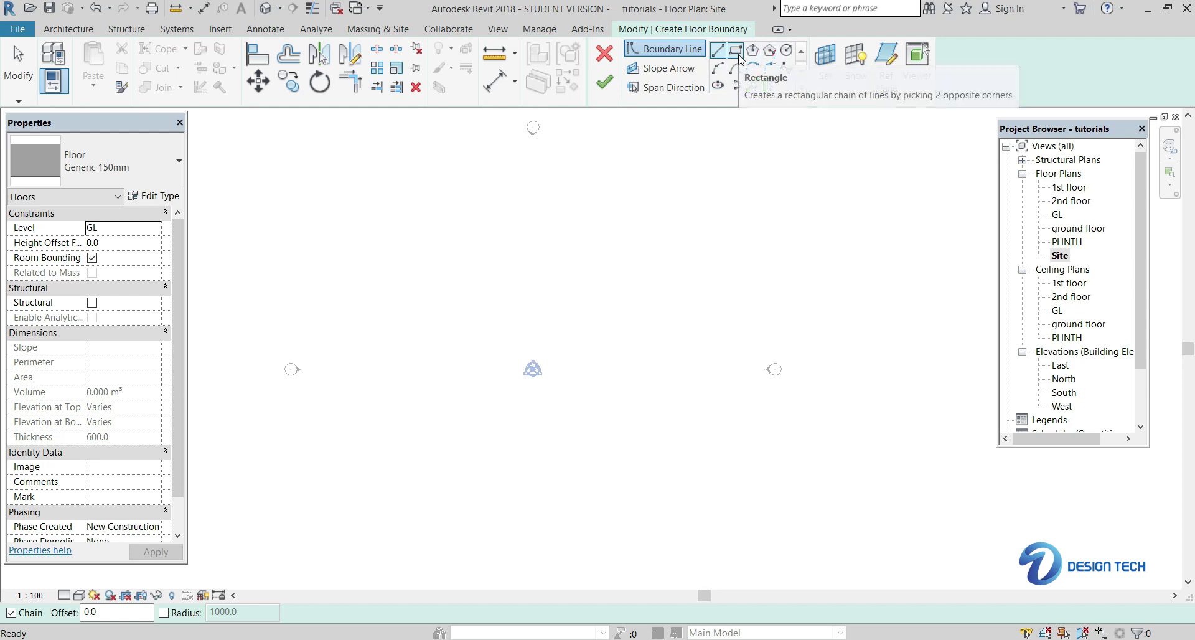
{"action": "left_click", "coordinate": [738, 55]}
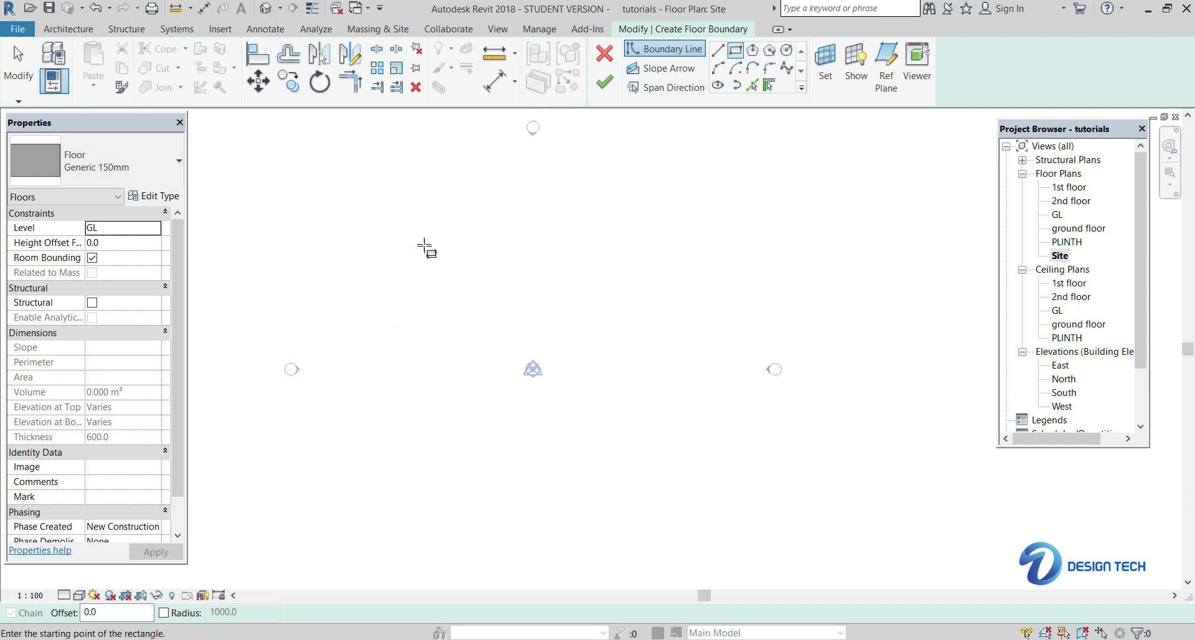
{"action": "left_click", "coordinate": [419, 237]}
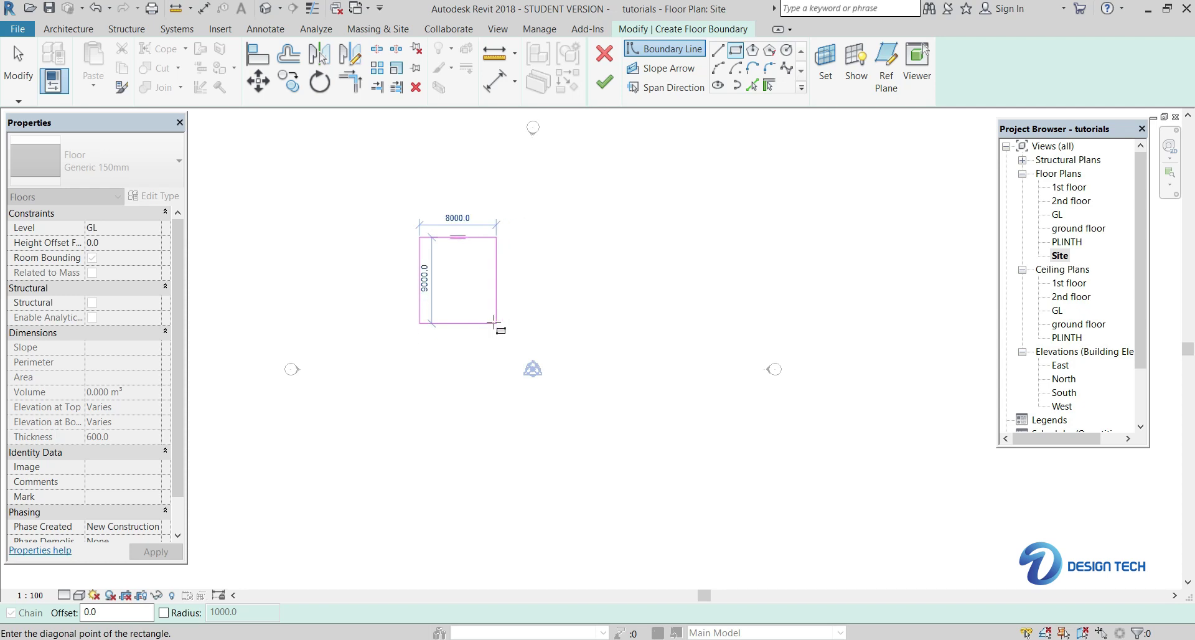
{"action": "scroll", "coordinate": [494, 322], "scroll_direction": "up", "scroll_amount": 4}
{"action": "scroll", "coordinate": [495, 322], "scroll_direction": "up", "scroll_amount": 2}
{"action": "middle_click_drag", "start_coordinate": [496, 323], "coordinate": [554, 430]}
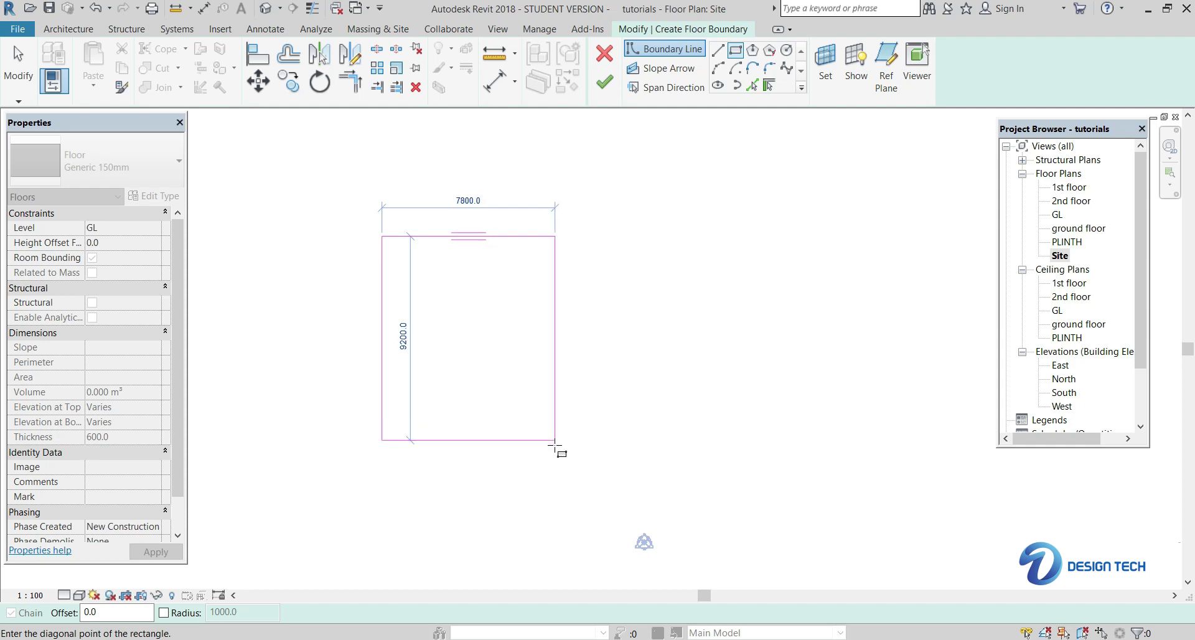
{"action": "left_click", "coordinate": [555, 455]}
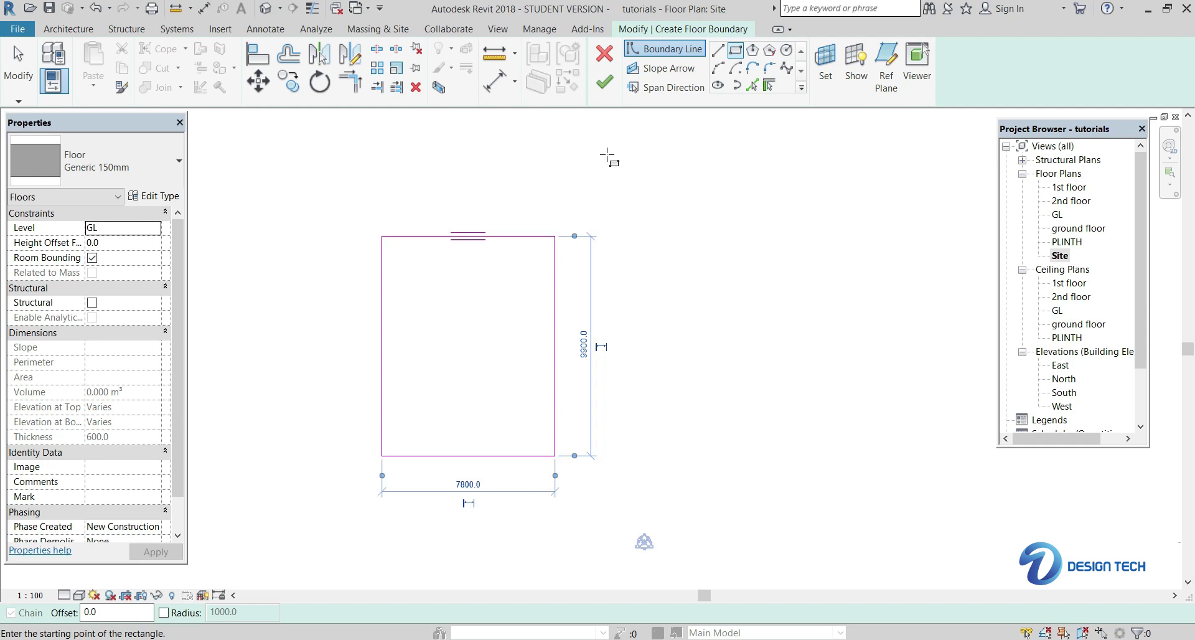
{"action": "left_click", "coordinate": [602, 84]}
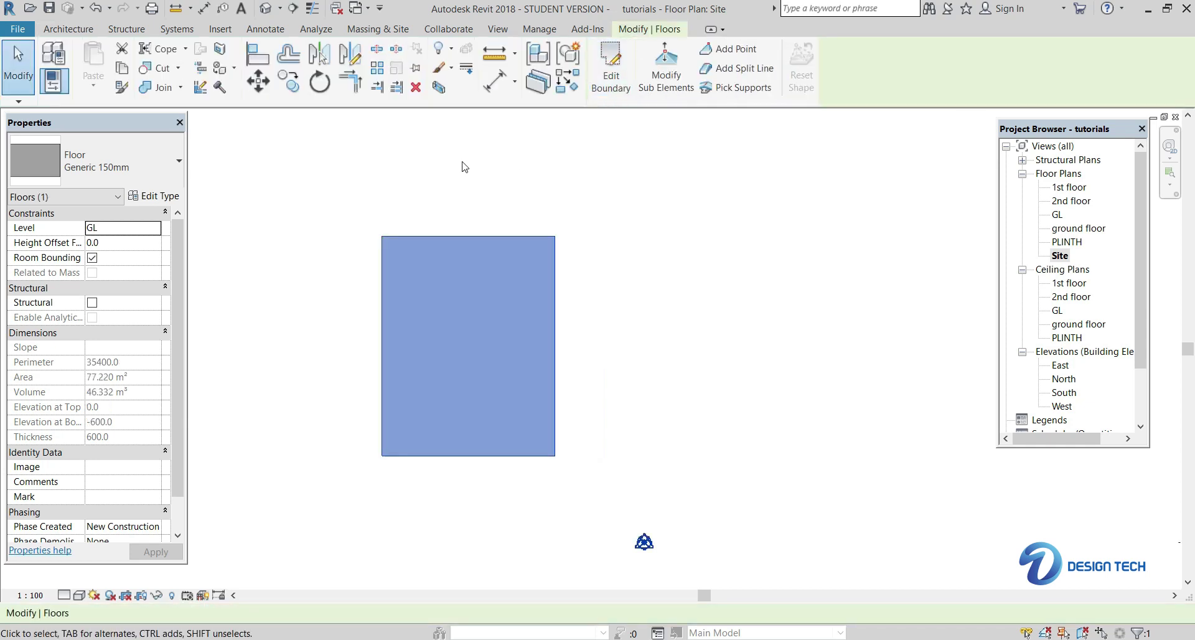
{"action": "scroll", "coordinate": [450, 326], "scroll_direction": "up", "scroll_amount": 1}
{"action": "middle_click_drag", "start_coordinate": [475, 331], "coordinate": [595, 343]}
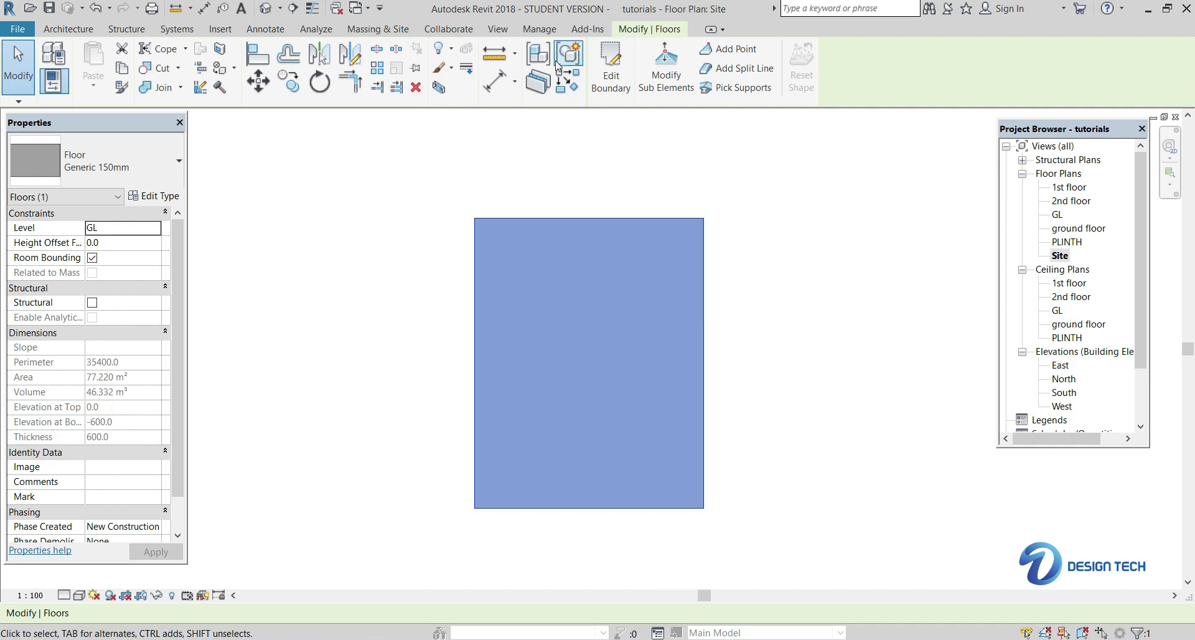
{"action": "left_click", "coordinate": [823, 242]}
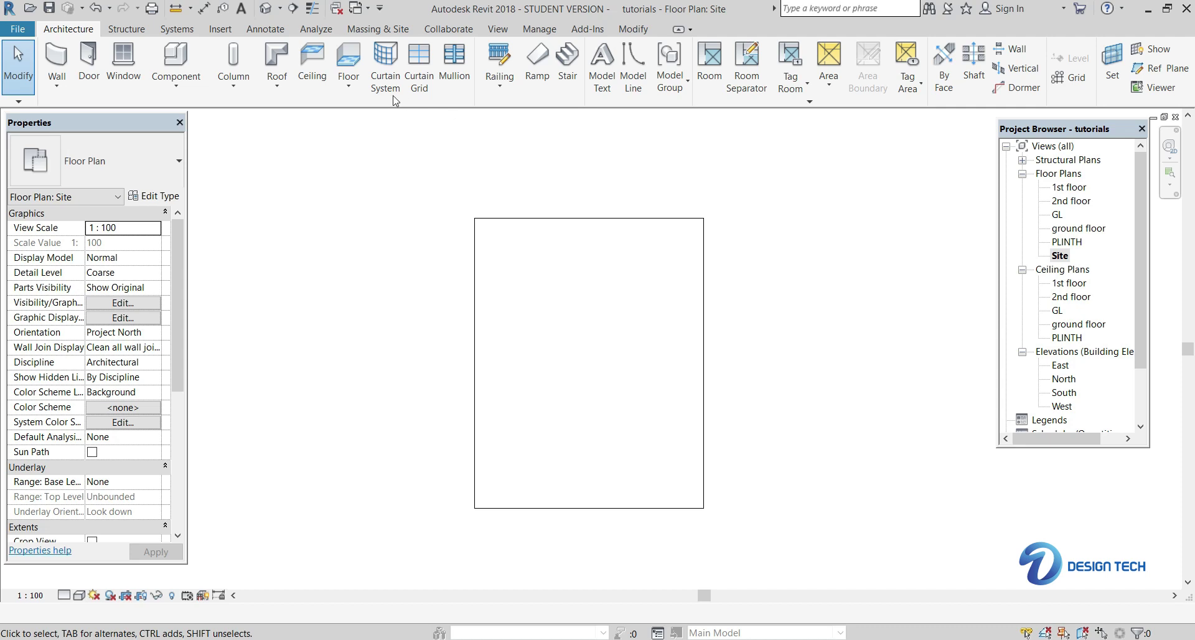
- Open the default 3D view and inspect the floor slab from several angles
{"action": "left_click", "coordinate": [506, 31]}
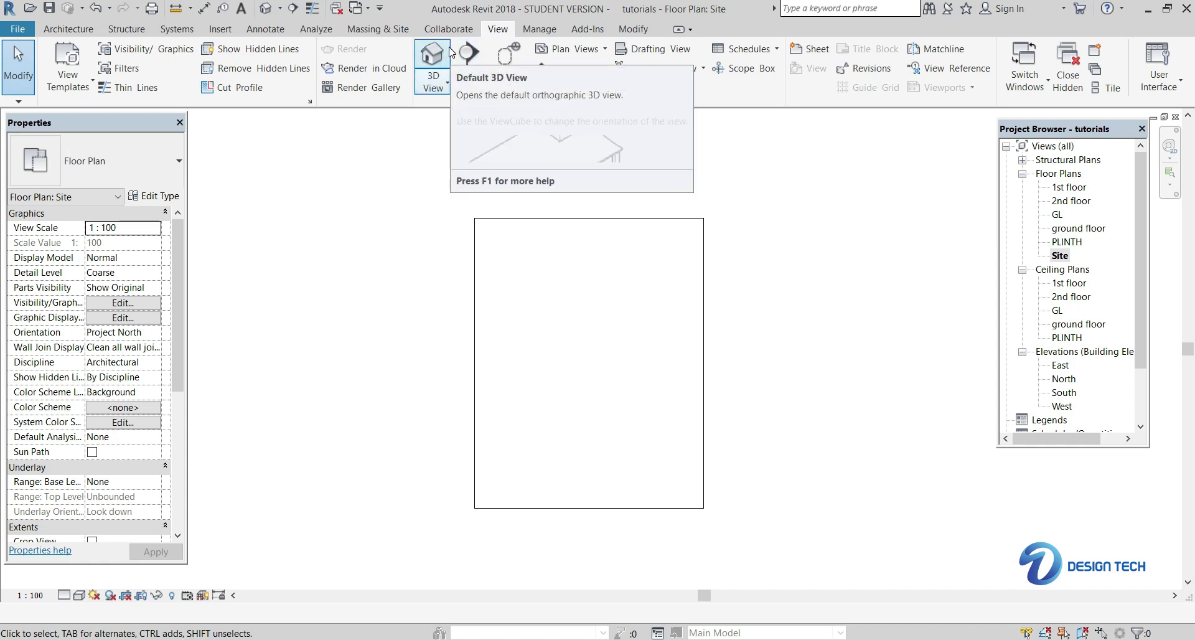
{"action": "left_click", "coordinate": [434, 57]}
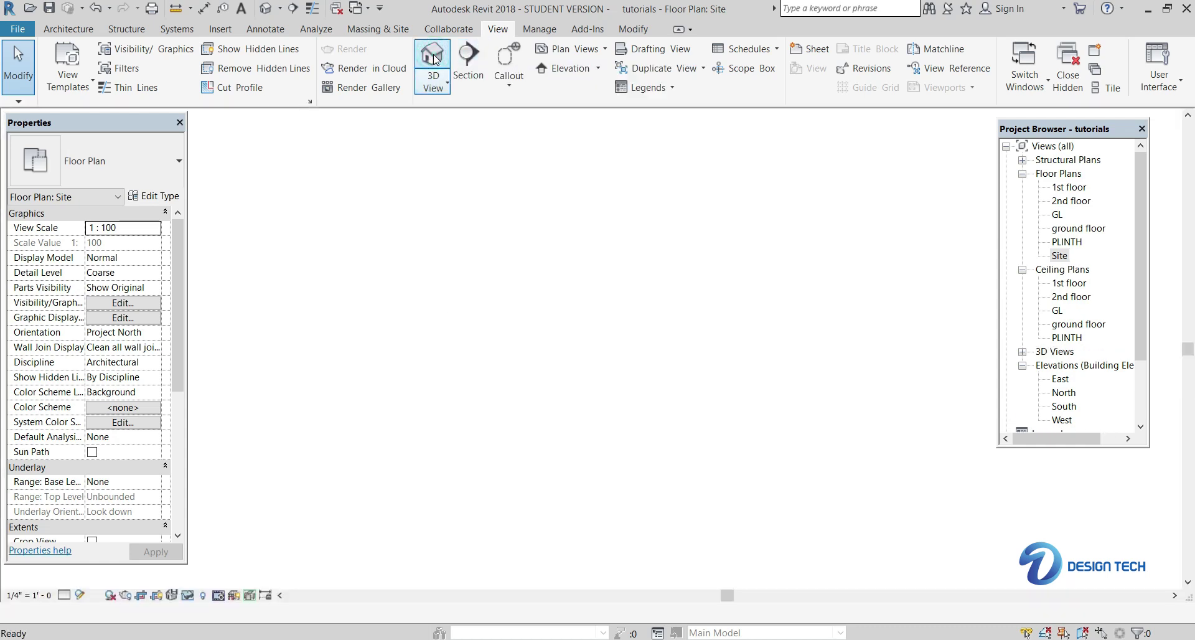
{"action": "scroll", "coordinate": [716, 343], "scroll_direction": "down", "scroll_amount": 4}
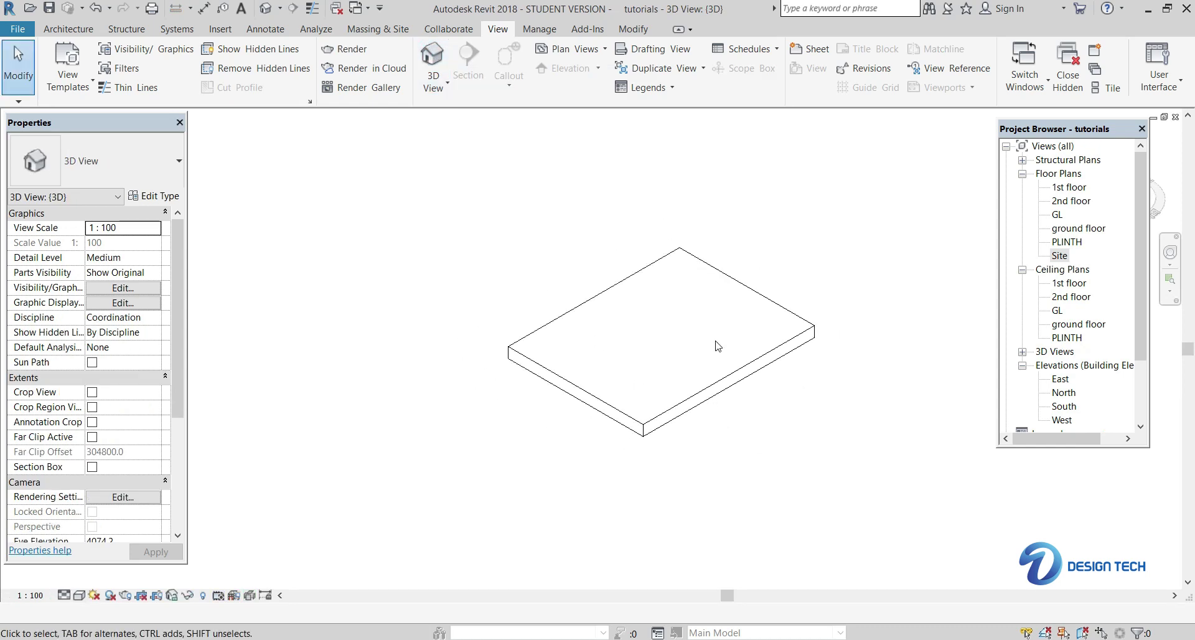
{"action": "middle_click_drag", "start_coordinate": [802, 333], "coordinate": [691, 302], "text": "shift"}
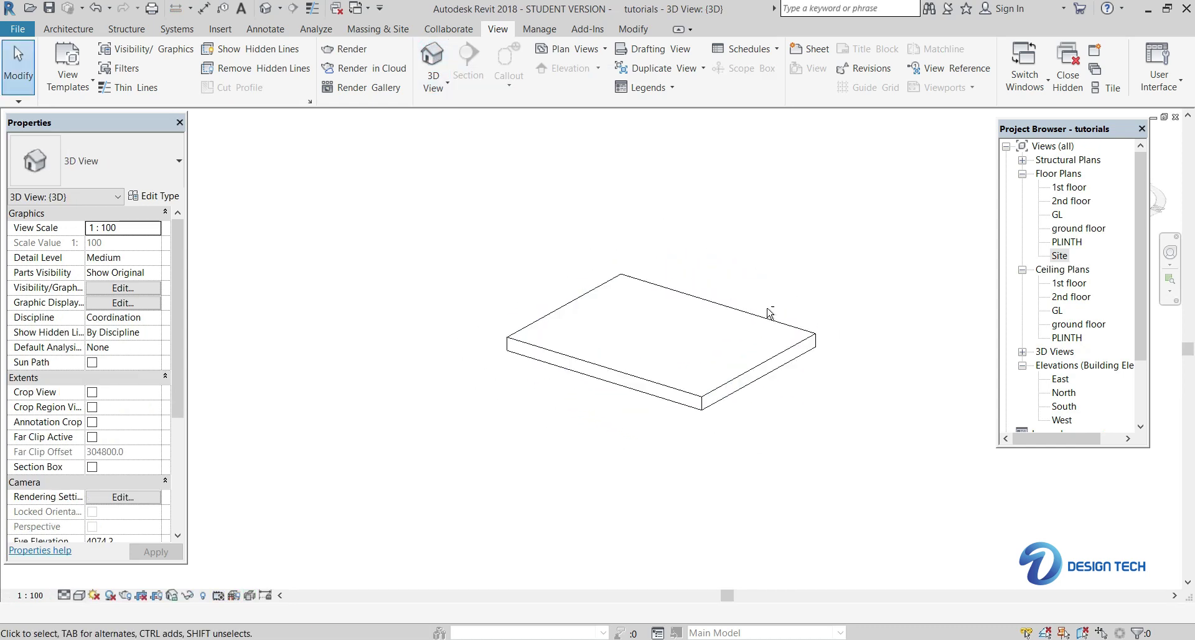
{"action": "middle_click_drag", "start_coordinate": [827, 325], "coordinate": [614, 355], "text": "shift"}
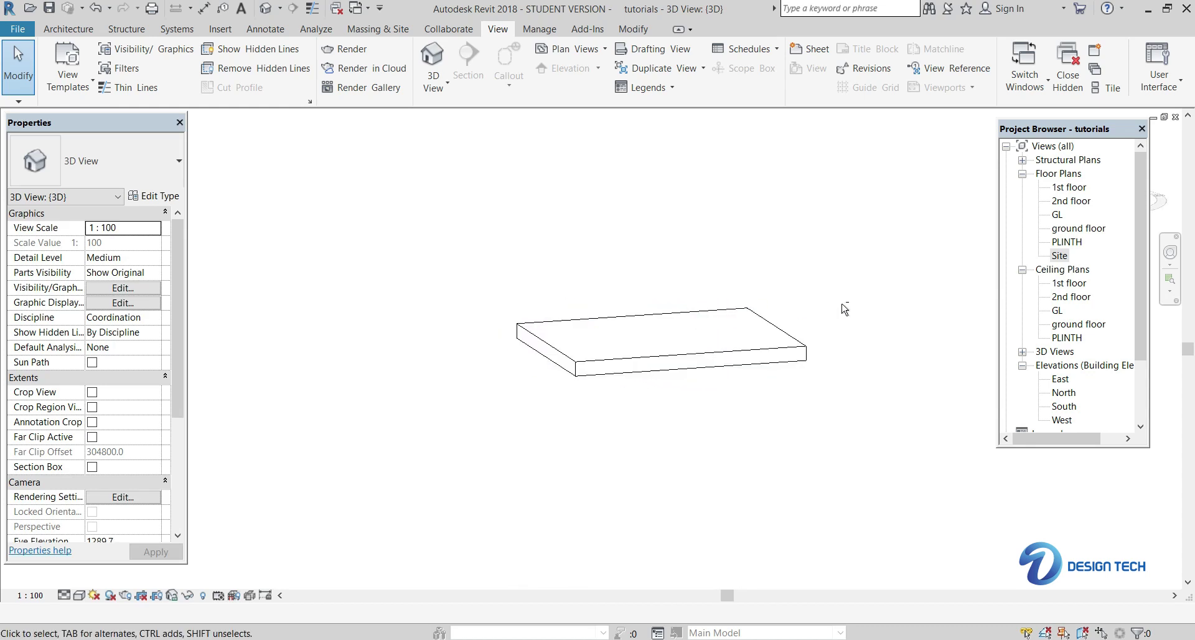
{"action": "middle_click_drag", "start_coordinate": [843, 307], "coordinate": [563, 328], "text": "shift"}
{"action": "middle_click_drag", "start_coordinate": [872, 326], "coordinate": [834, 231], "text": "shift"}
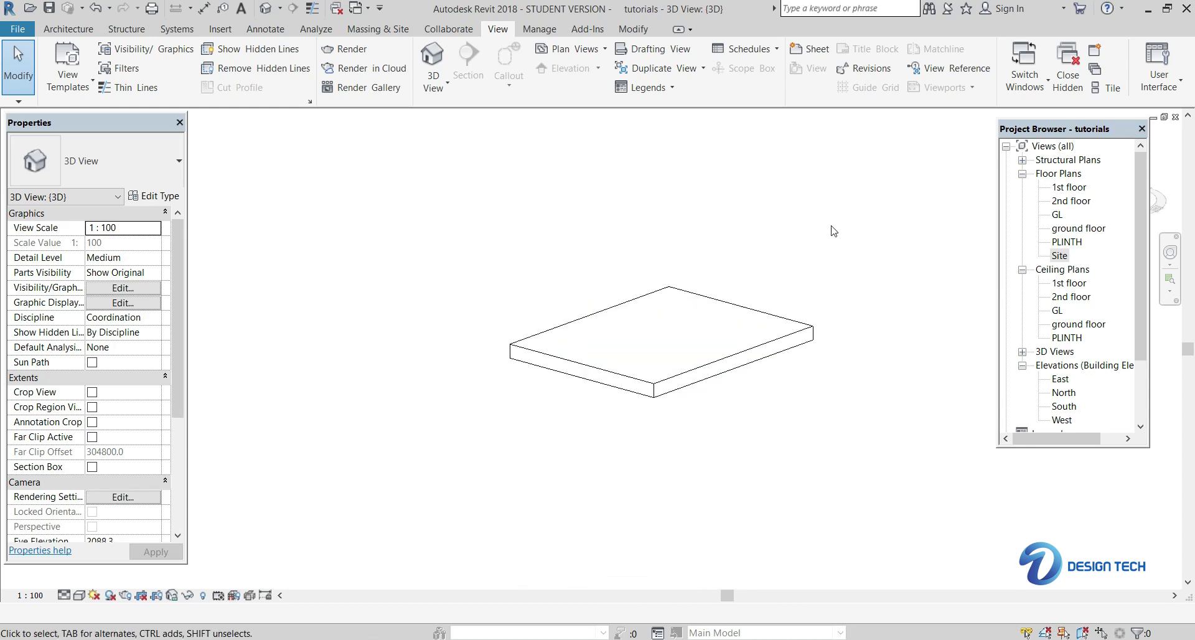
- Return to the Site floor plan view with the whole floor slab framed
{"action": "double_click", "coordinate": [1062, 255]}
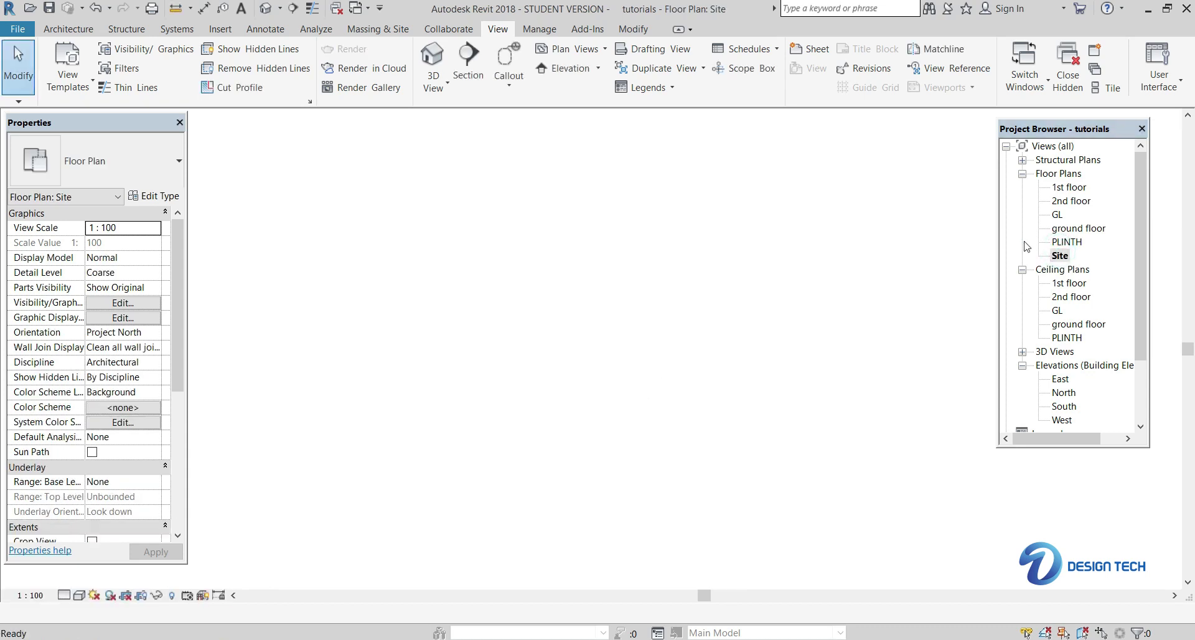
{"action": "scroll", "coordinate": [563, 296], "scroll_direction": "down", "scroll_amount": 1}
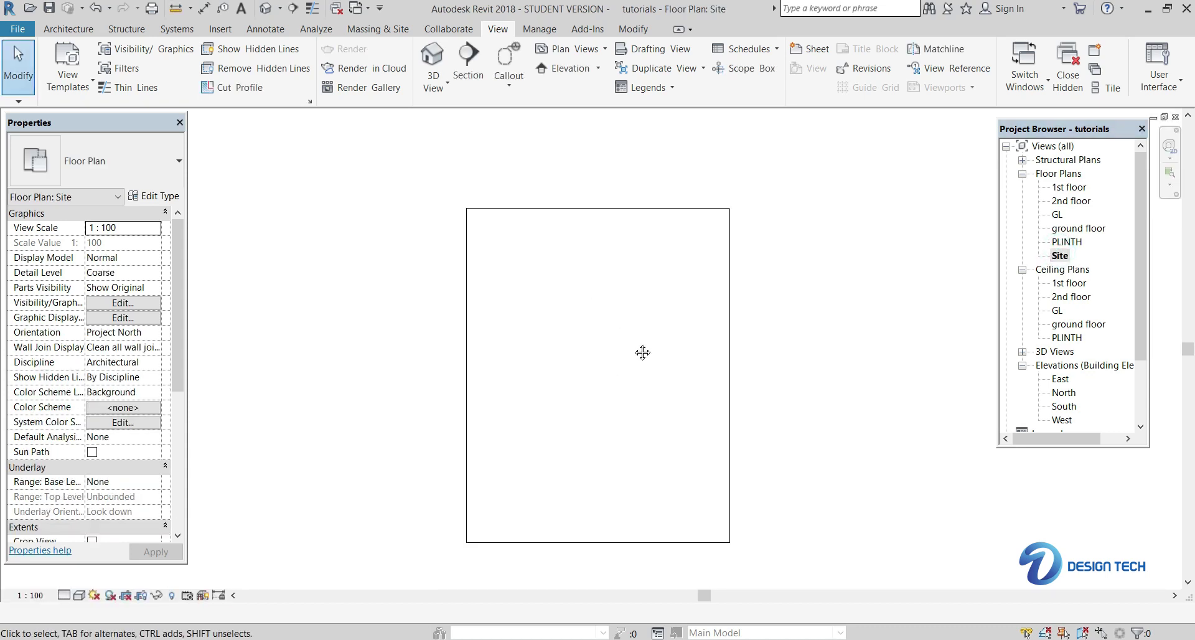
{"action": "middle_click_drag", "start_coordinate": [635, 346], "coordinate": [635, 328]}
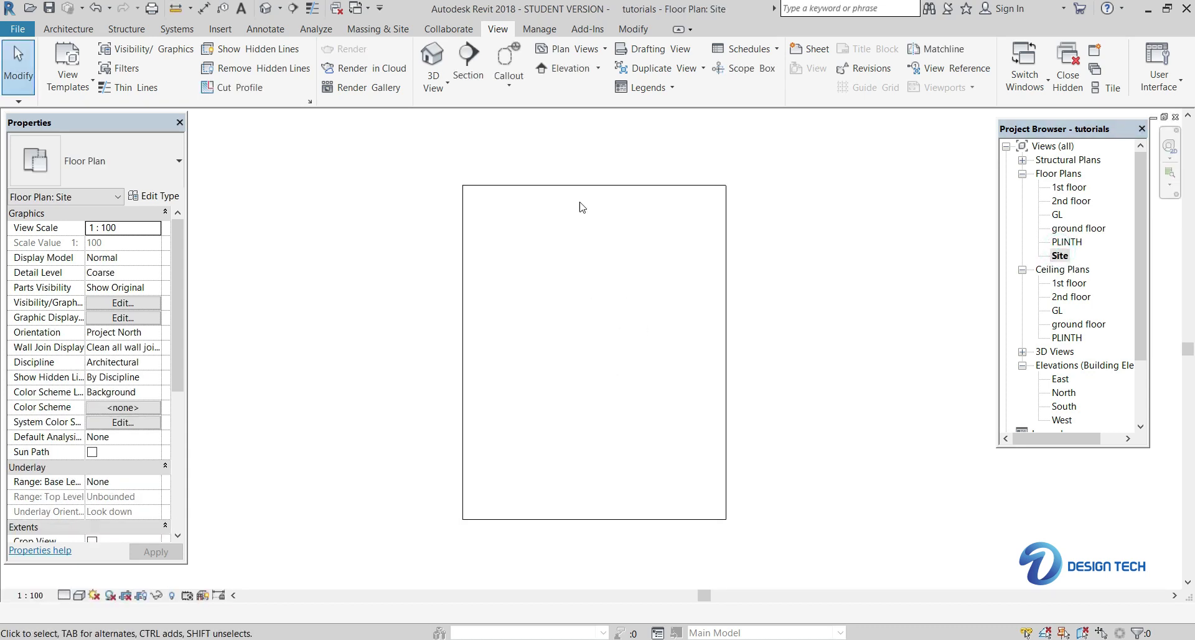
- Open the South elevation and examine where the floor slab sits relative to the GL, PLINTH and ground floor levels
{"action": "double_click", "coordinate": [1065, 407]}
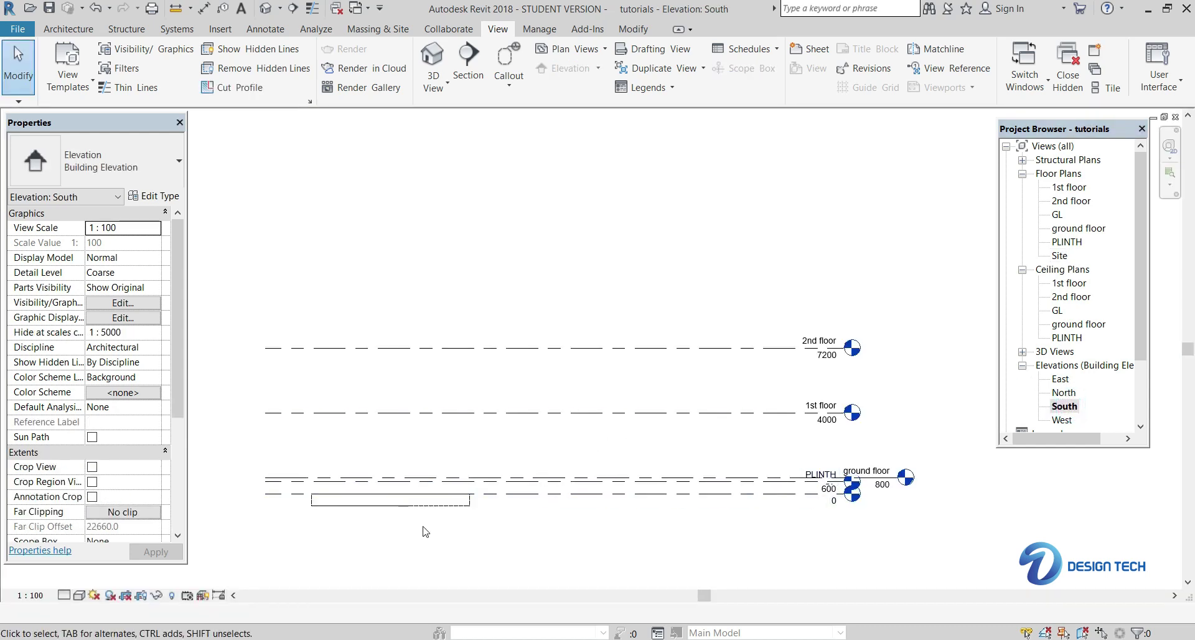
{"action": "scroll", "coordinate": [429, 529], "scroll_direction": "up", "scroll_amount": 5}
{"action": "middle_click_drag", "start_coordinate": [430, 529], "coordinate": [645, 526]}
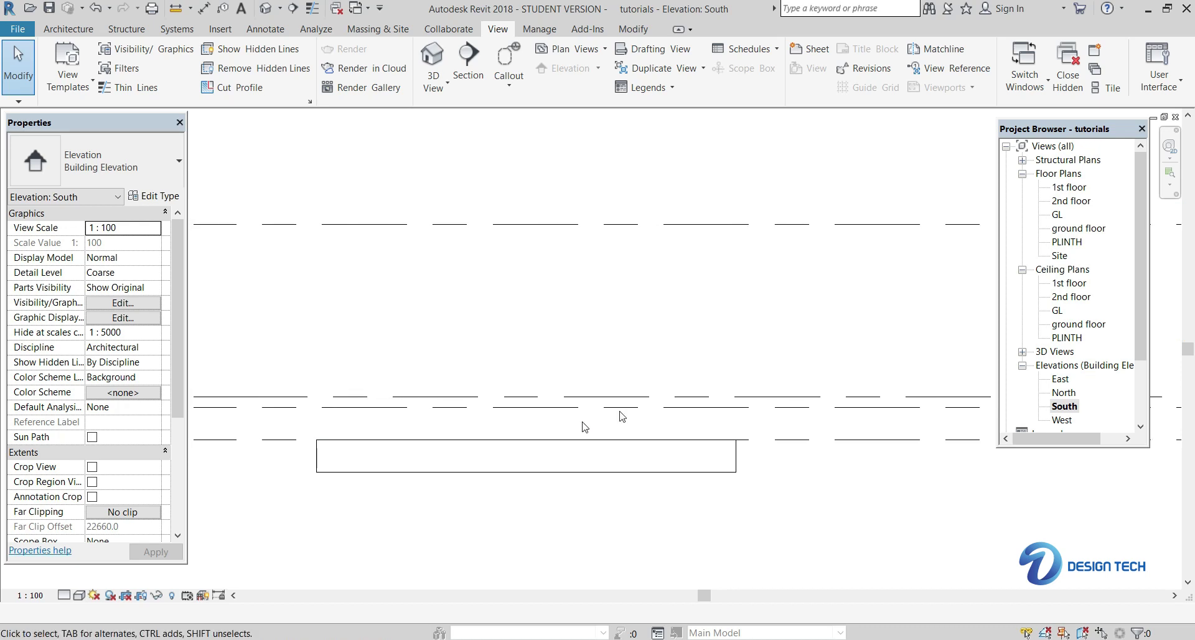
{"action": "scroll", "coordinate": [579, 433], "scroll_direction": "down", "scroll_amount": 3}
{"action": "middle_click_drag", "start_coordinate": [579, 436], "coordinate": [602, 458]}
{"action": "scroll", "coordinate": [778, 444], "scroll_direction": "up", "scroll_amount": 4}
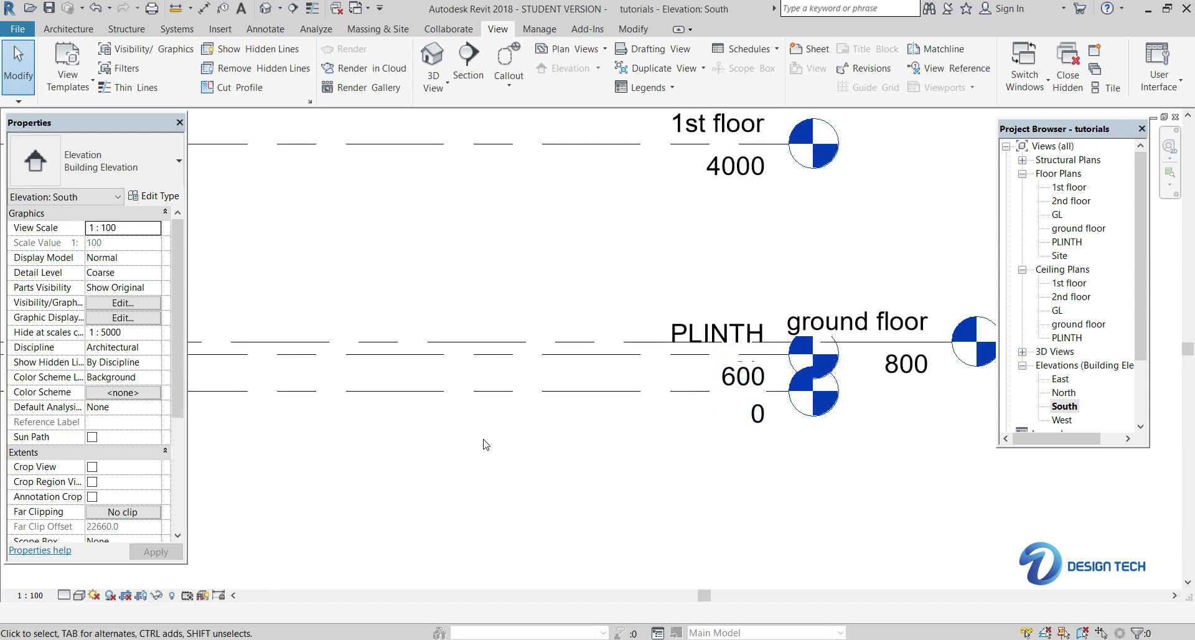
{"action": "scroll", "coordinate": [498, 424], "scroll_direction": "down", "scroll_amount": 2}
{"action": "middle_click_drag", "start_coordinate": [589, 442], "coordinate": [922, 459]}
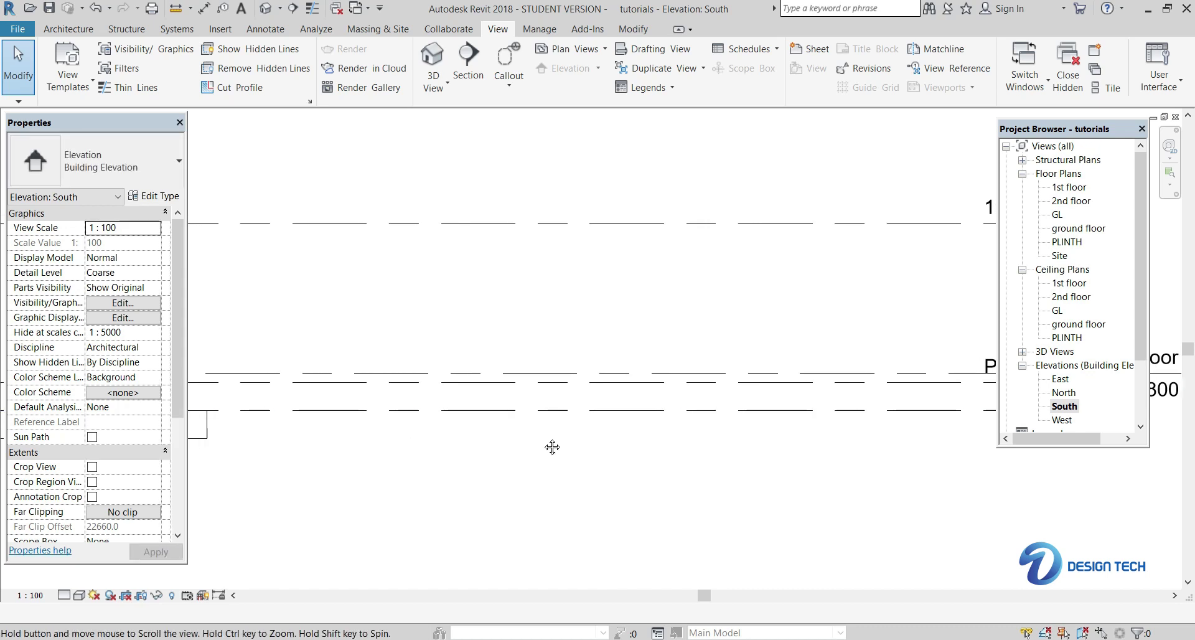
{"action": "middle_click_drag", "start_coordinate": [552, 445], "coordinate": [913, 445]}
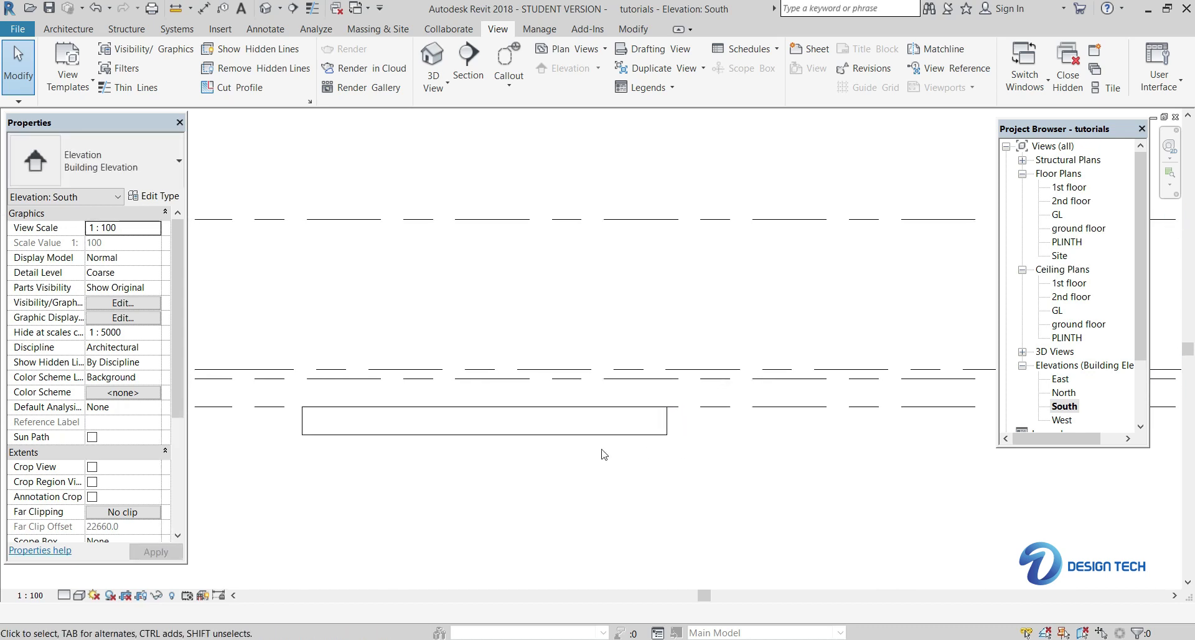
- Change the floor slab's level constraint to PLINTH in the South elevation and deselect the slab
{"action": "left_click", "coordinate": [564, 434]}
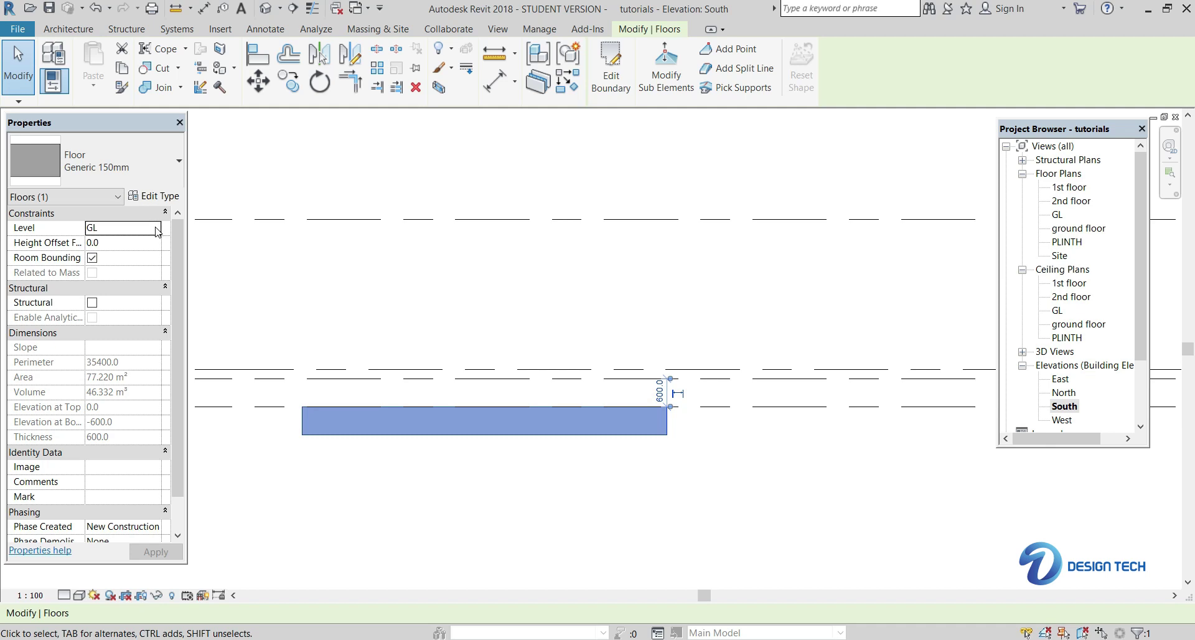
{"action": "middle_click_drag", "start_coordinate": [725, 351], "coordinate": [385, 333]}
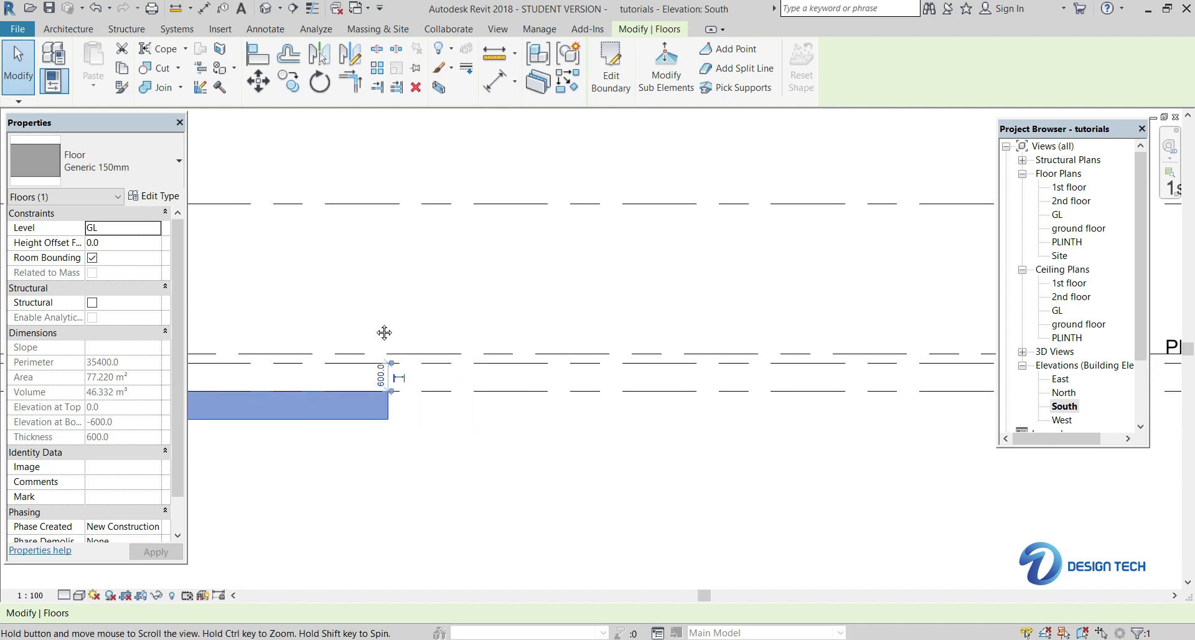
{"action": "middle_click_drag", "start_coordinate": [921, 373], "coordinate": [702, 381]}
{"action": "mouse_move", "coordinate": [867, 405]}
{"action": "middle_mouse_down"}
{"action": "mouse_move", "coordinate": [728, 419]}
{"action": "mouse_move", "coordinate": [880, 424]}
{"action": "middle_mouse_up"}
{"action": "left_click", "coordinate": [156, 228]}
{"action": "left_click", "coordinate": [154, 227]}
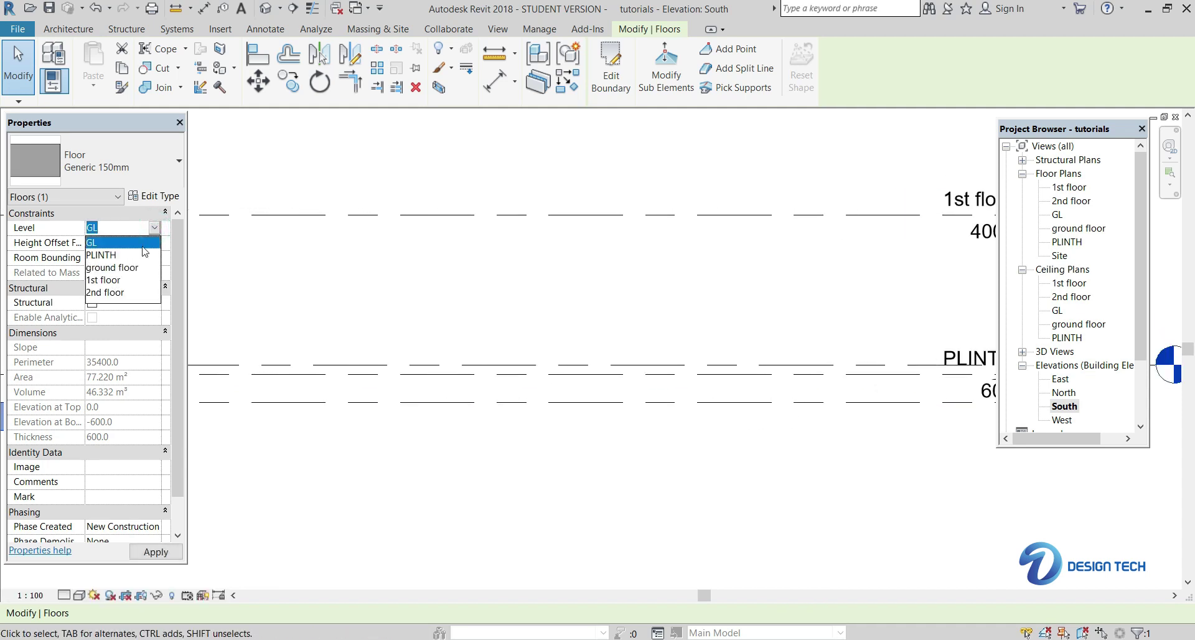
{"action": "left_click", "coordinate": [126, 259]}
{"action": "middle_click_drag", "start_coordinate": [419, 294], "coordinate": [891, 299]}
{"action": "middle_click_drag", "start_coordinate": [528, 325], "coordinate": [555, 328]}
{"action": "middle_click_drag", "start_coordinate": [470, 355], "coordinate": [598, 339]}
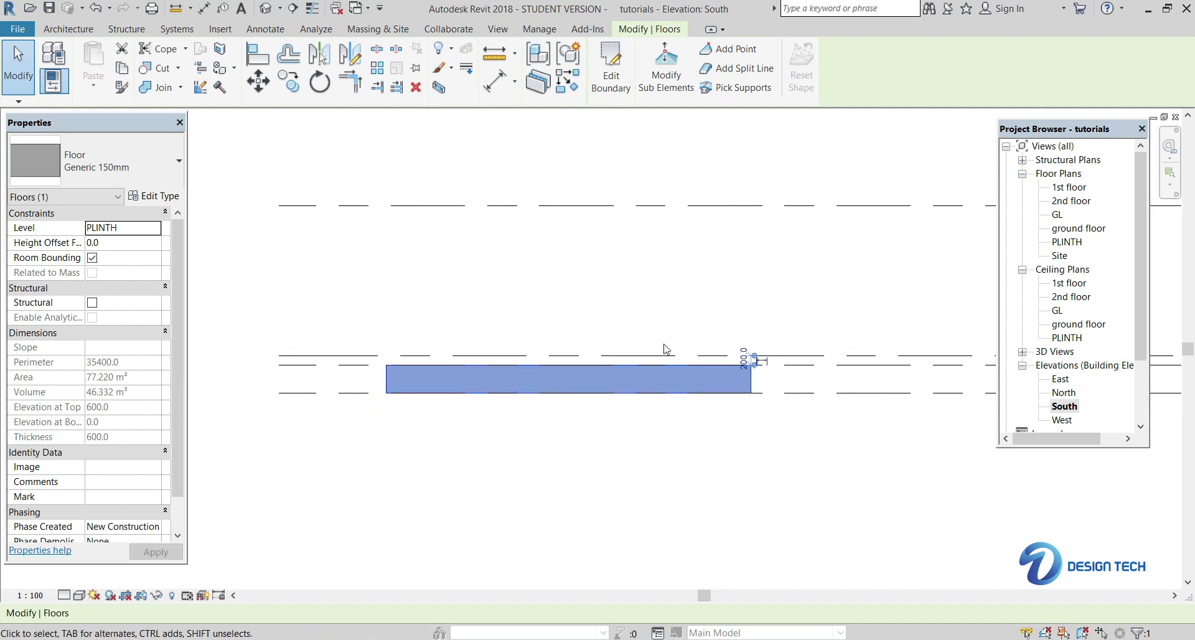
{"action": "middle_click_drag", "start_coordinate": [763, 328], "coordinate": [662, 291]}
{"action": "left_click", "coordinate": [778, 298]}
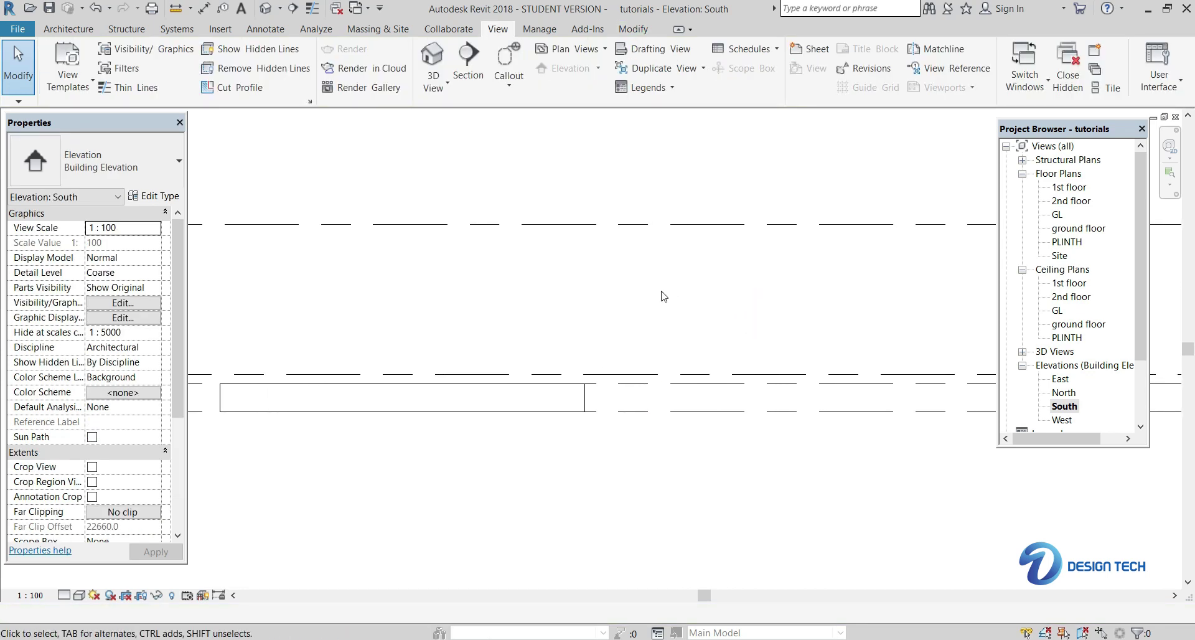
{"action": "middle_click_drag", "start_coordinate": [731, 307], "coordinate": [670, 309]}
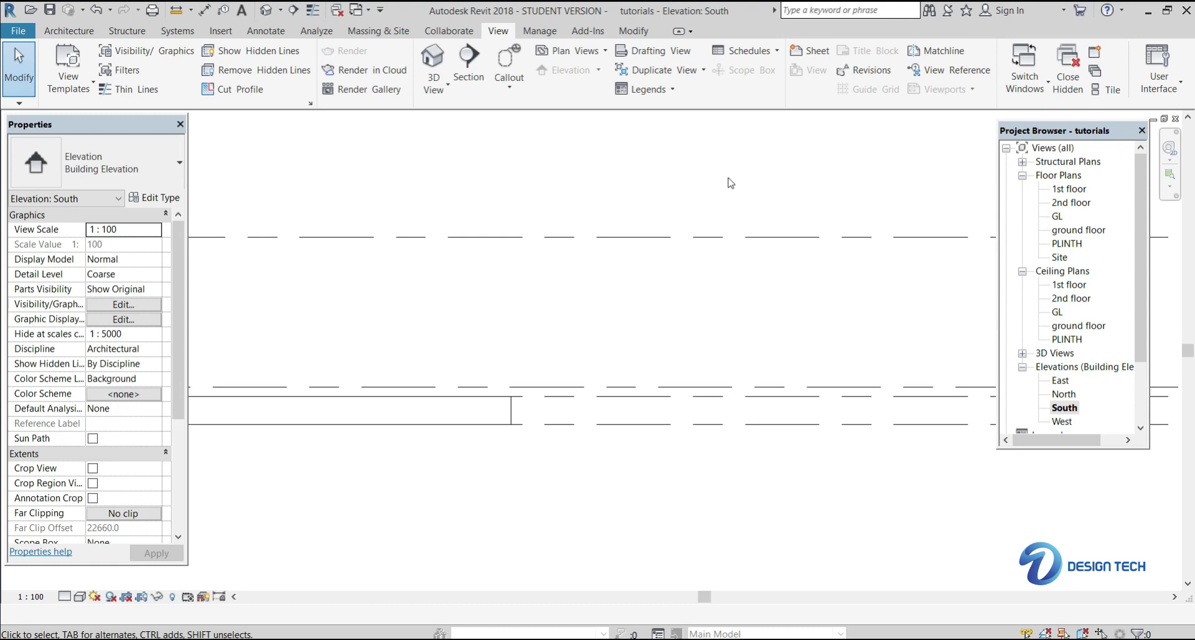